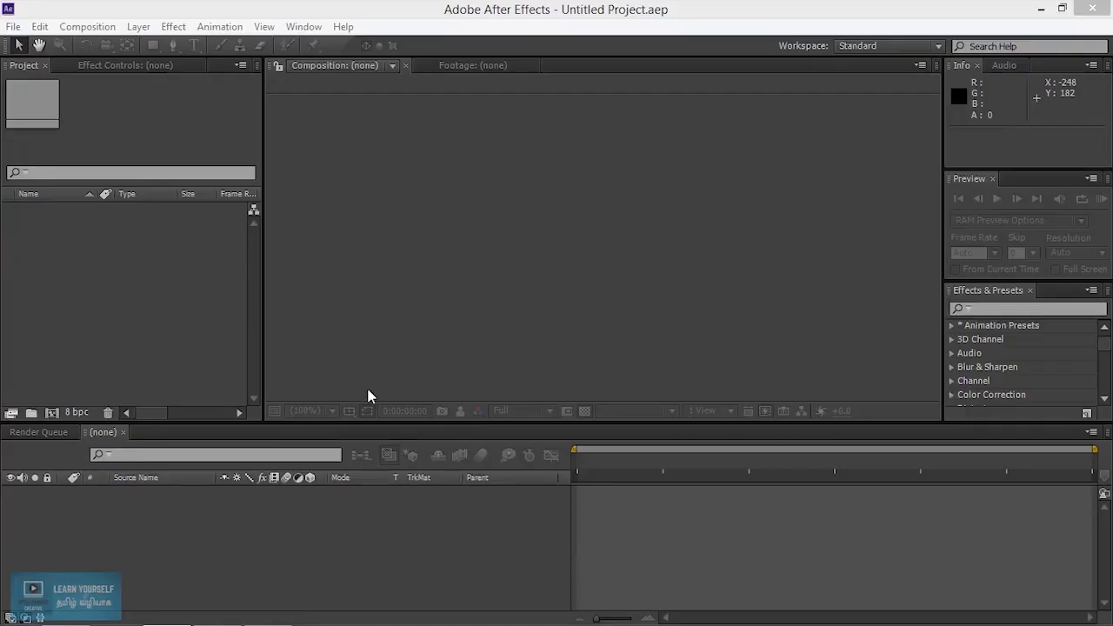
# Create Comp 1 with the HDTV 1080 24 preset (1920×1080, 24 fps) lasting 30 seconds
pyautogui.click(46, 434)
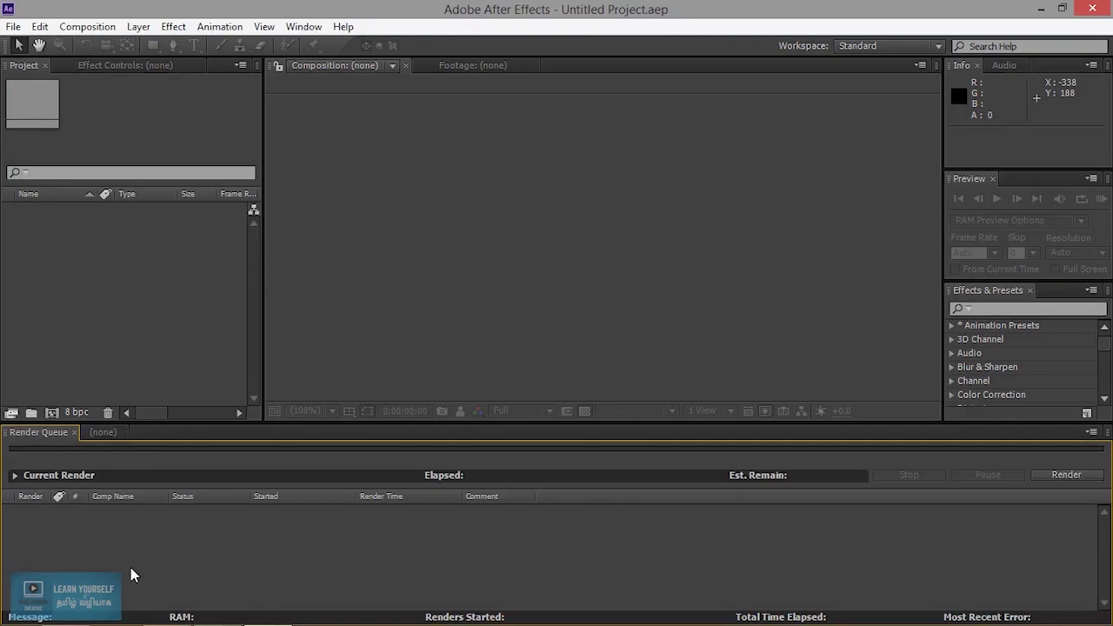
pyautogui.click(74, 432)
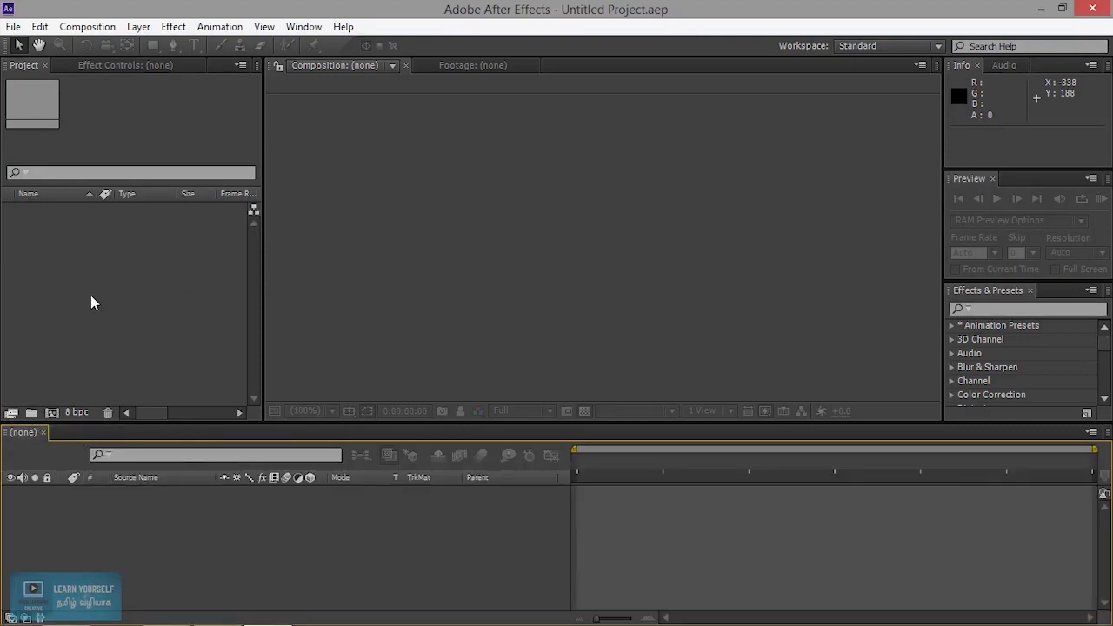
pyautogui.click(87, 27)
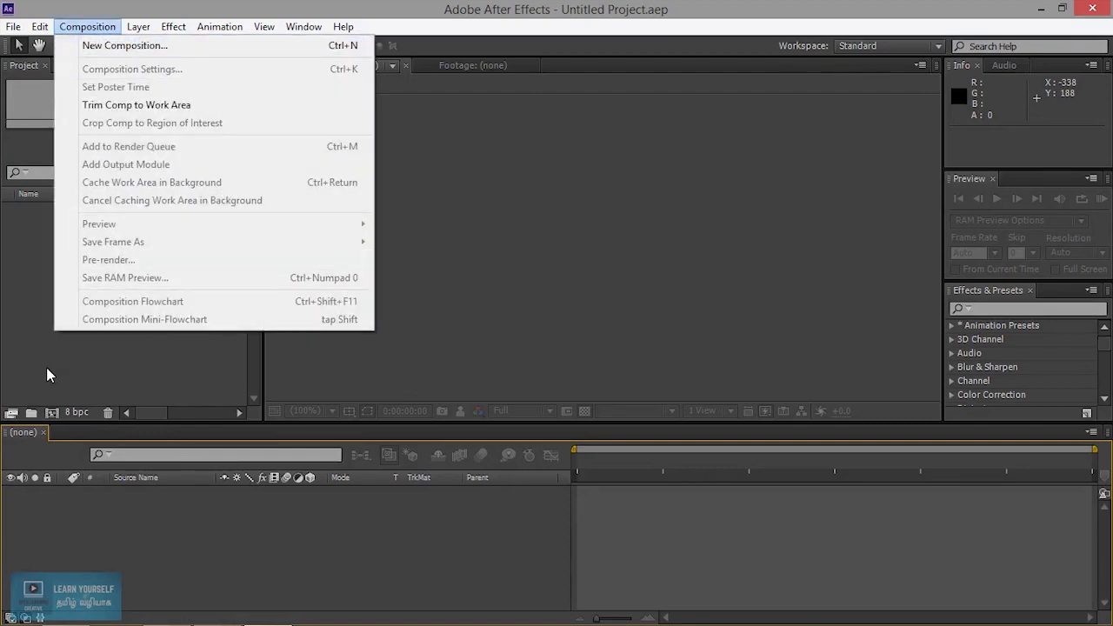
pyautogui.click(53, 412)
pyautogui.click(53, 412)
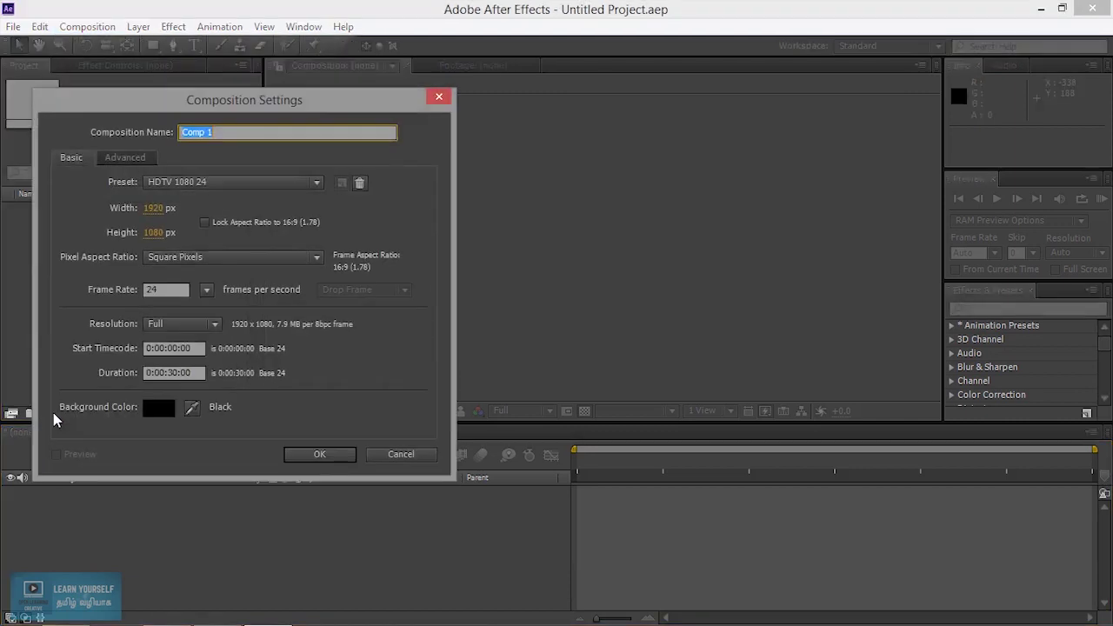
pyautogui.moveTo(251, 100); pyautogui.dragTo(484, 77)
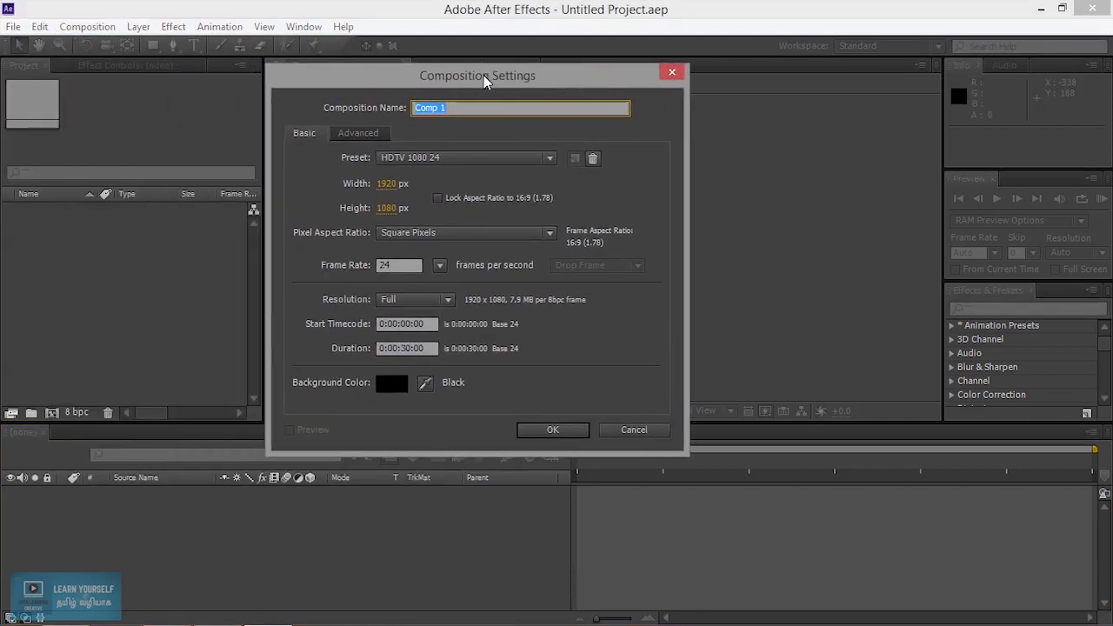
pyautogui.click(561, 434)
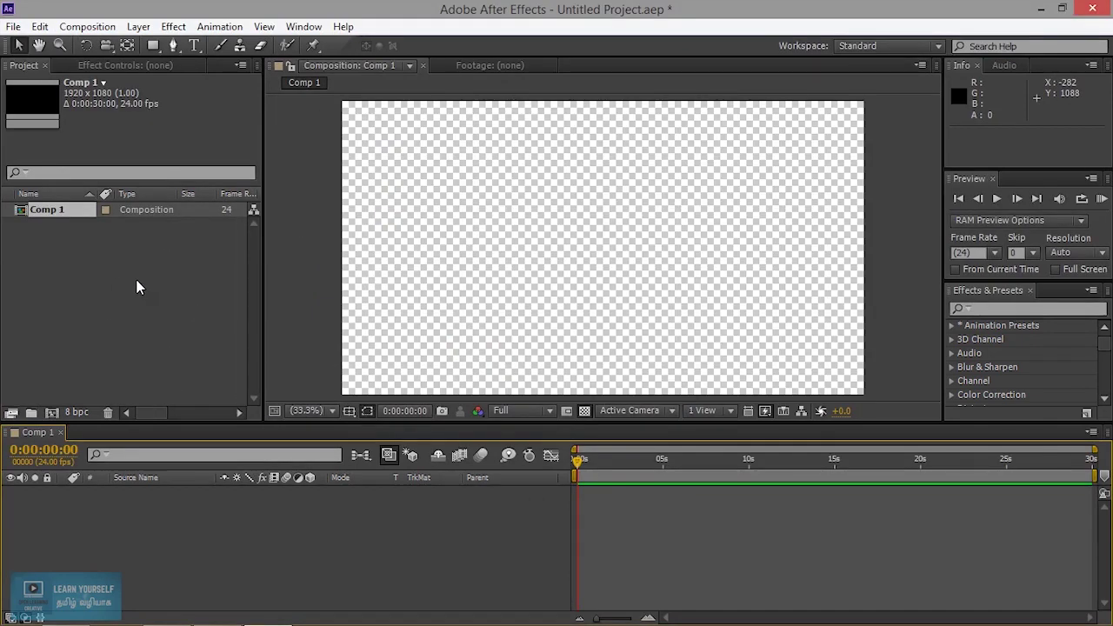
# Import FrontPosterDesgn.jpg, add it to Comp 1, and move it top-left to 639, 360
pyautogui.click(135, 308)
pyautogui.doubleClick(136, 316)
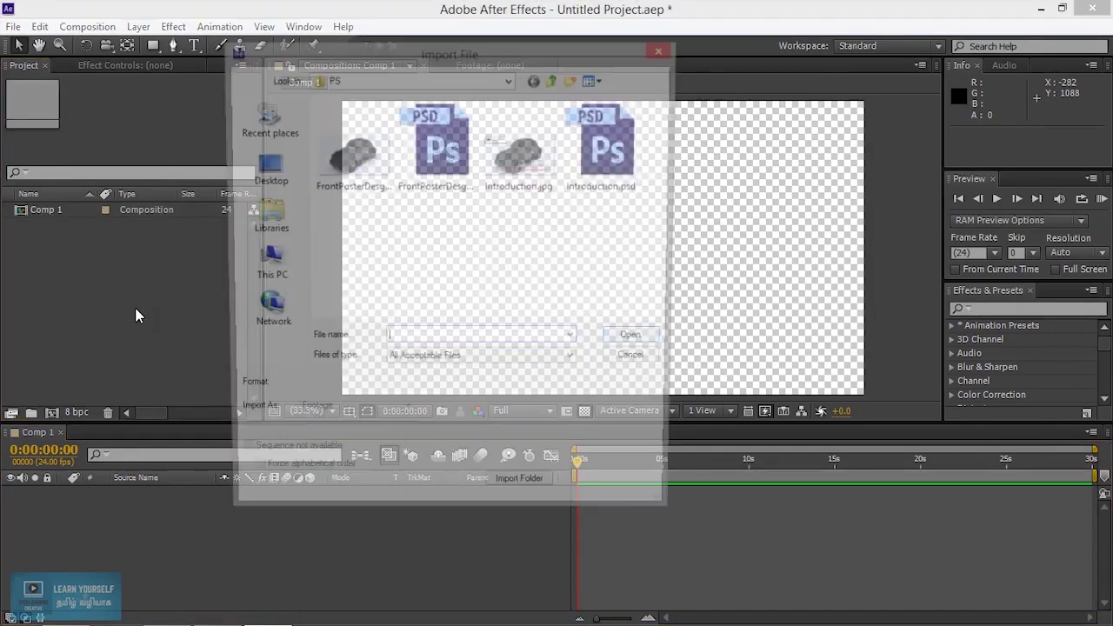
pyautogui.click(350, 179)
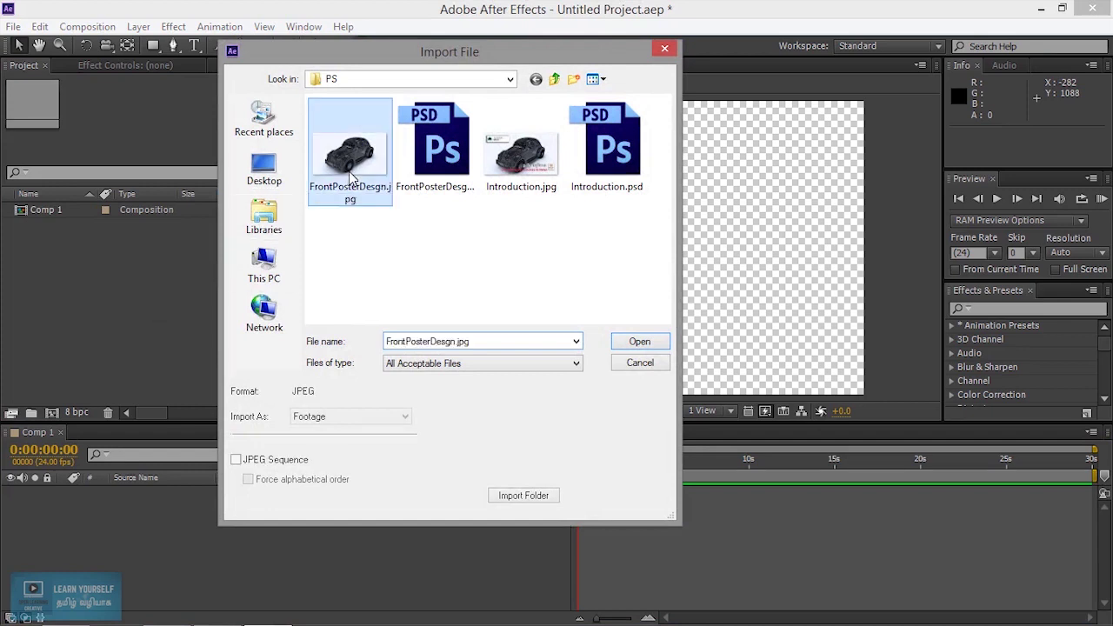
pyautogui.click(634, 348)
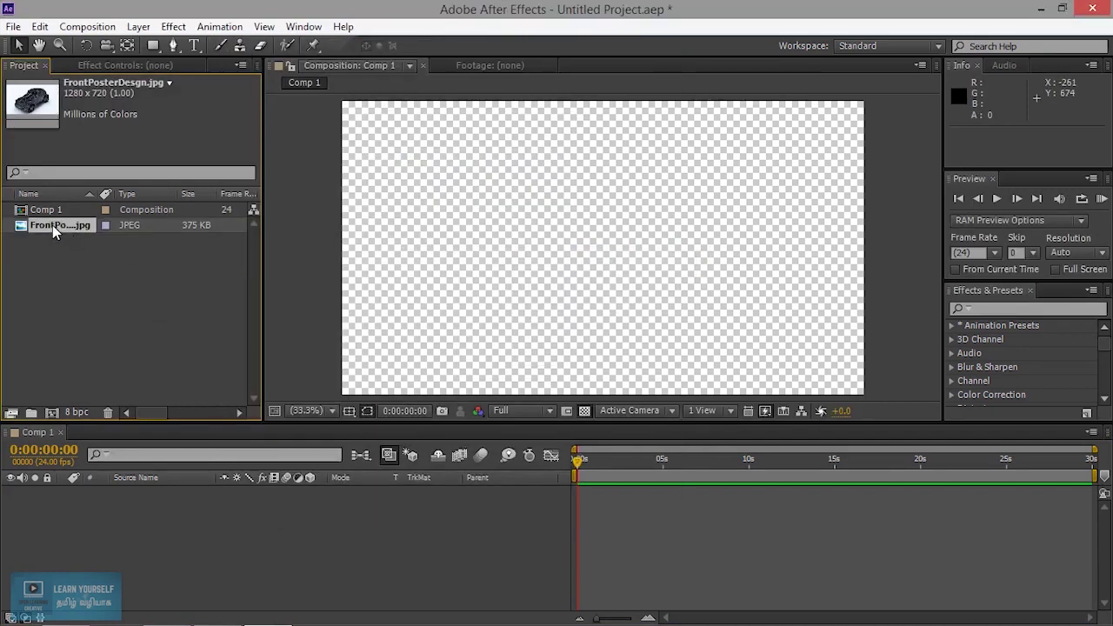
pyautogui.moveTo(52, 225); pyautogui.dragTo(78, 525)
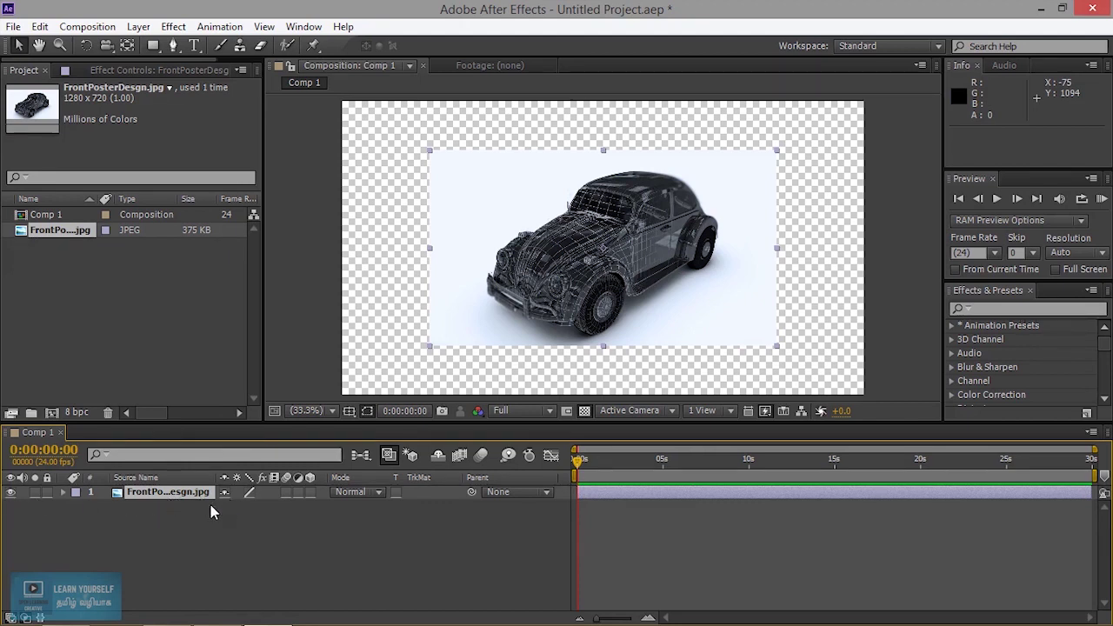
pyautogui.moveTo(688, 285)
pyautogui.mouseDown()
pyautogui.moveTo(597, 234)
pyautogui.moveTo(616, 243)
pyautogui.mouseUp()
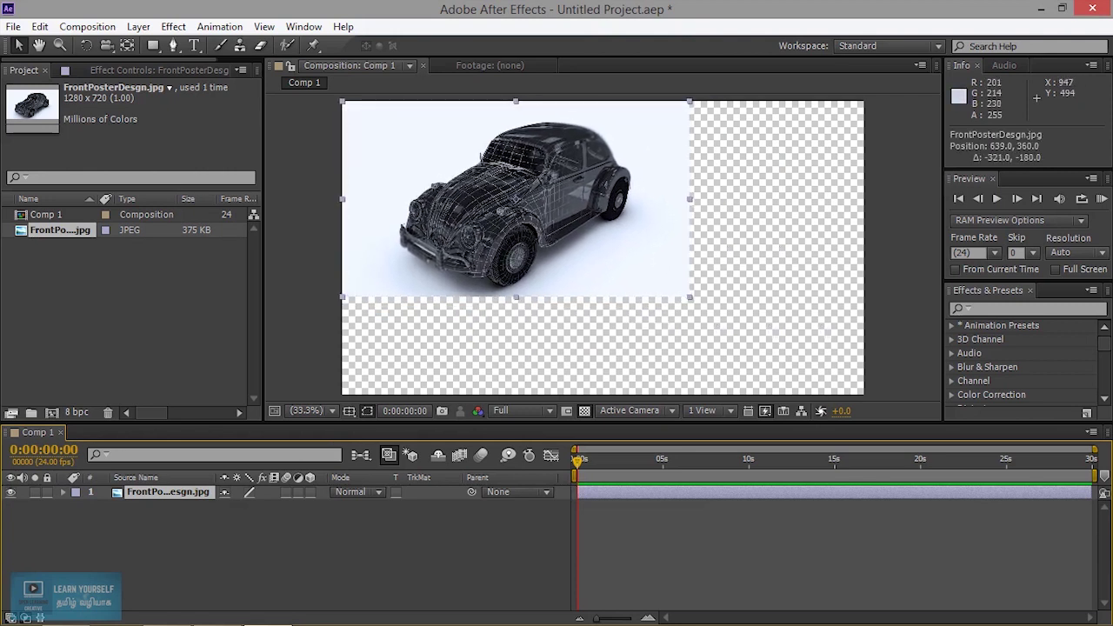
# Import IMG_20170617_121152.jpg and IMG_20170617_115821.jpg and add both below the car layer
pyautogui.doubleClick(204, 325)
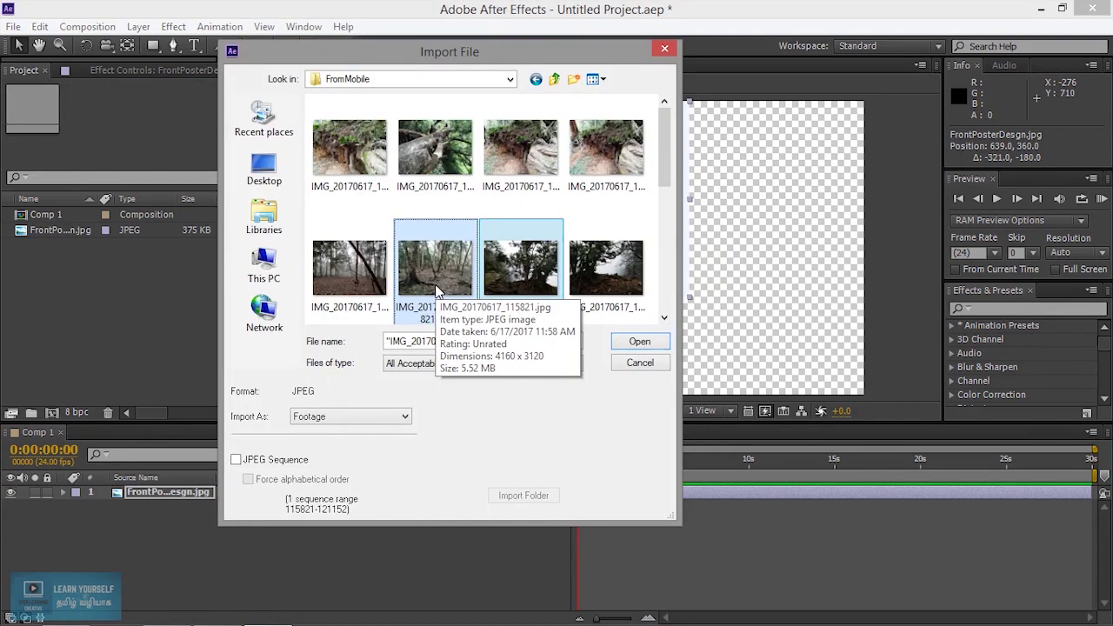
pyautogui.click(636, 340)
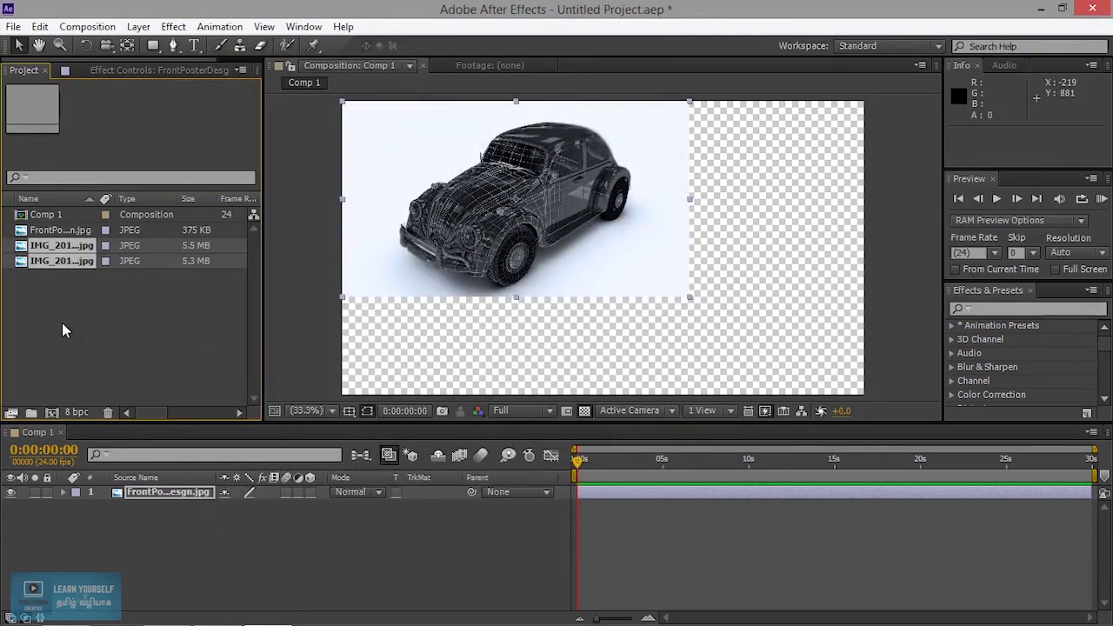
pyautogui.click(56, 261)
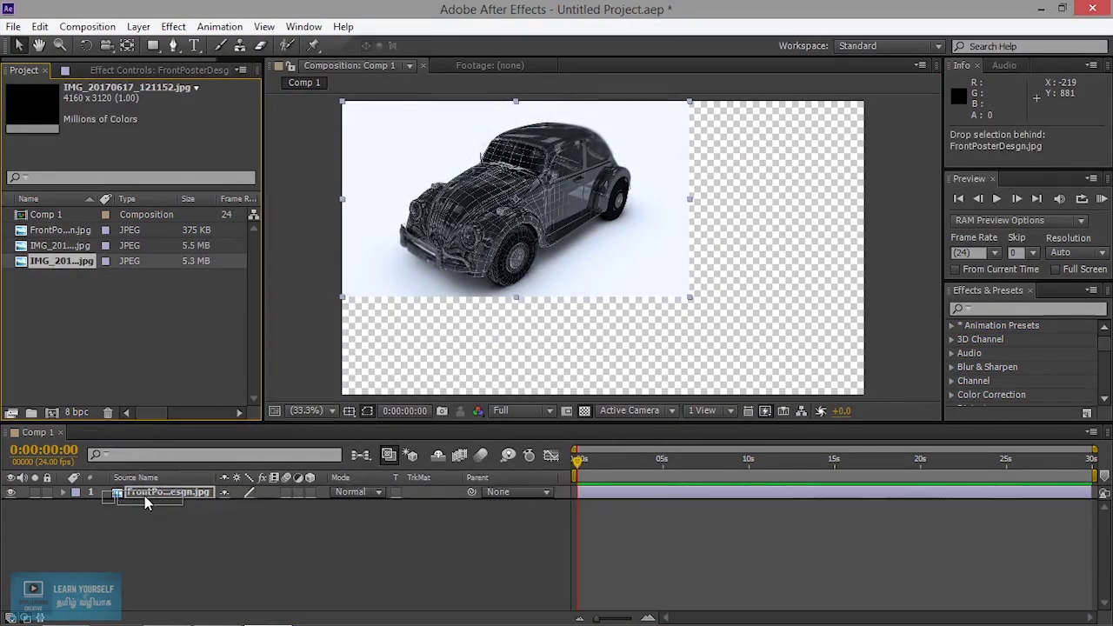
pyautogui.moveTo(145, 484); pyautogui.dragTo(145, 495)
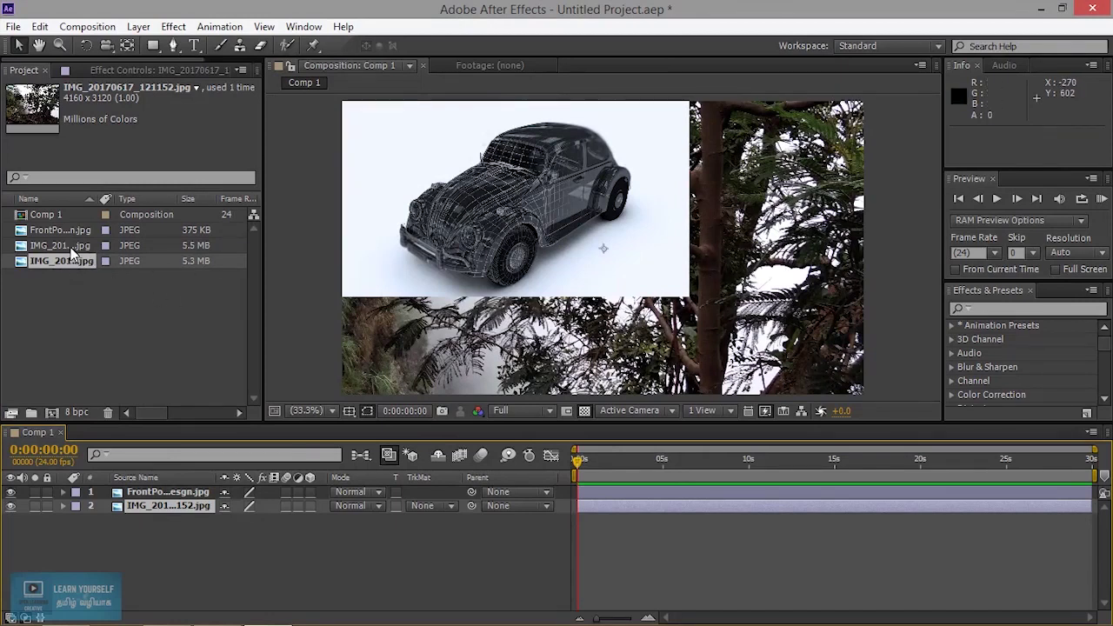
pyautogui.moveTo(74, 247); pyautogui.dragTo(105, 534)
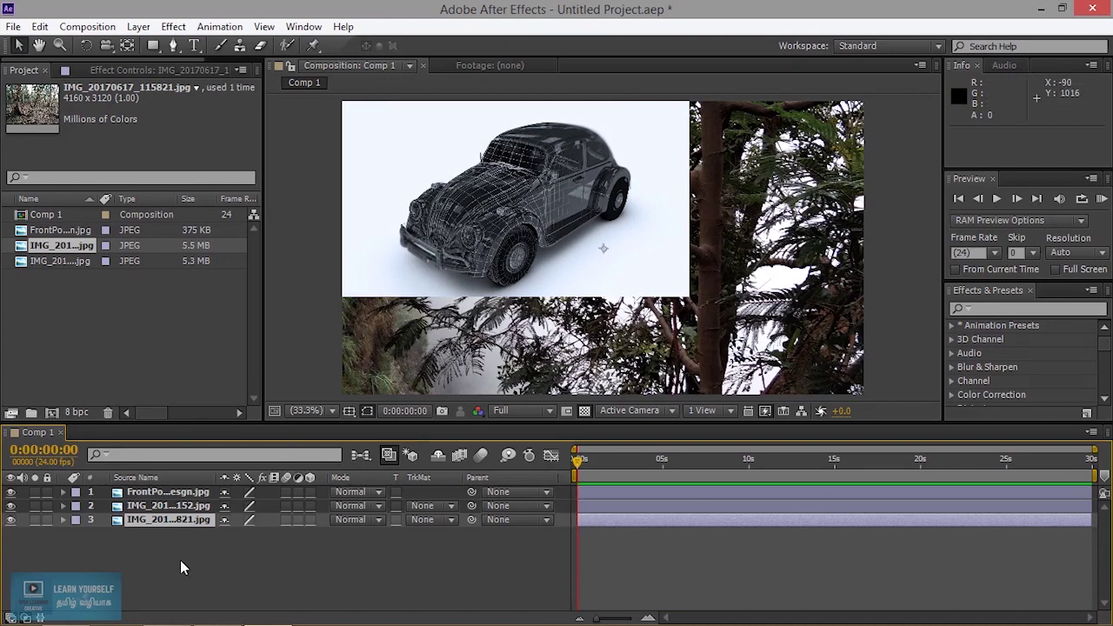
# Select the car poster, the bottom forest layer, then the 121152 photo layer in turn
pyautogui.click(516, 227)
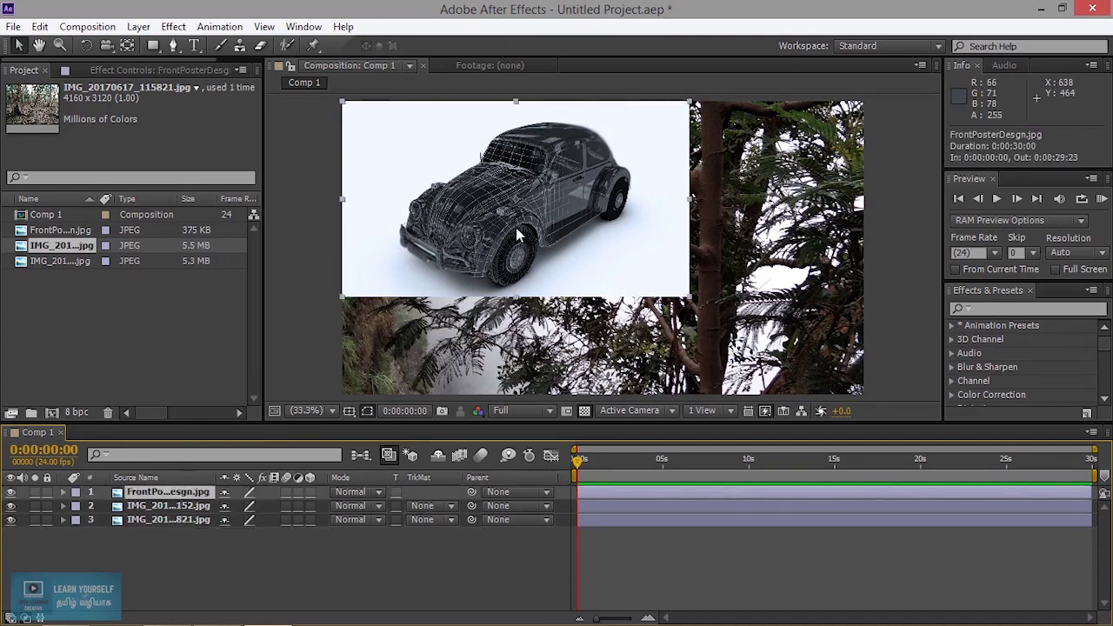
pyautogui.click(183, 519)
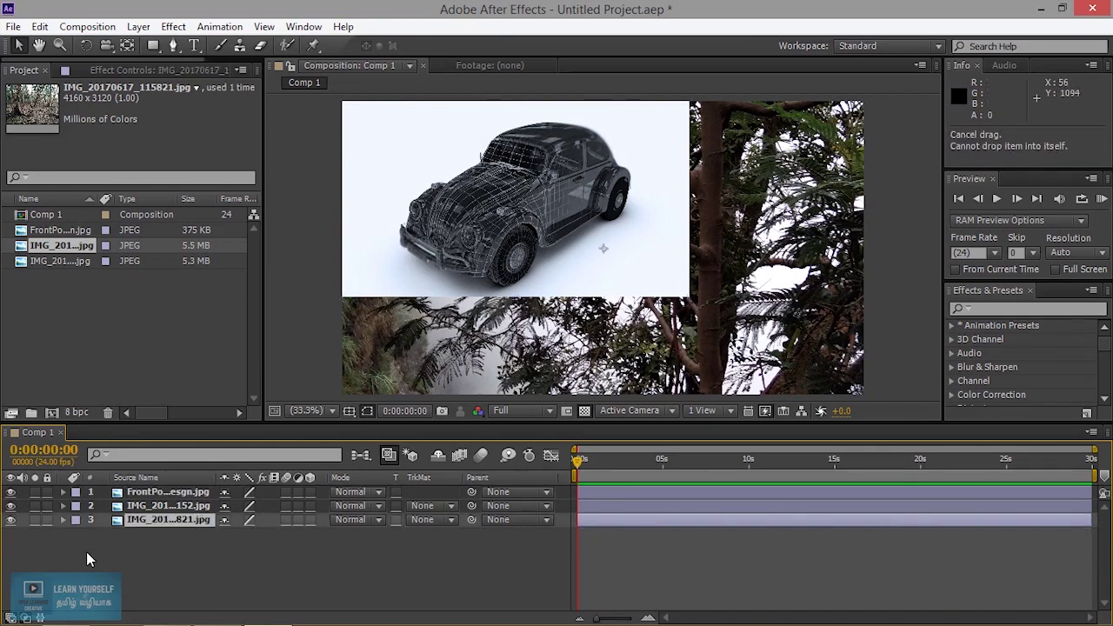
pyautogui.click(145, 507)
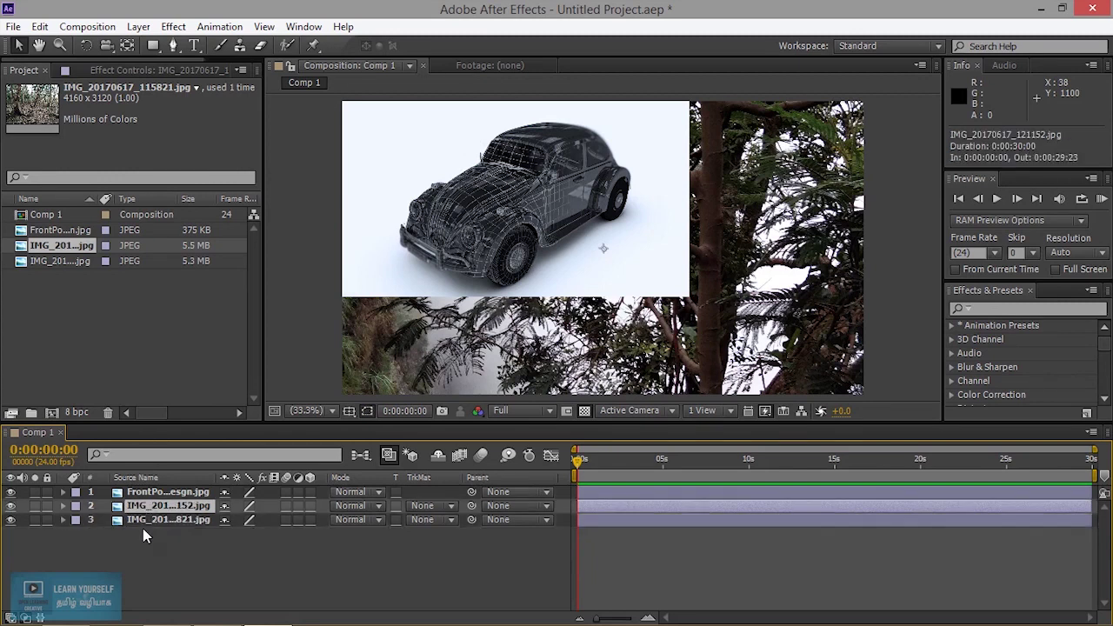
# Drag the 121152 layer below the 115821 layer, undoing an accidental extra reorder
pyautogui.moveTo(146, 513); pyautogui.dragTo(144, 527)
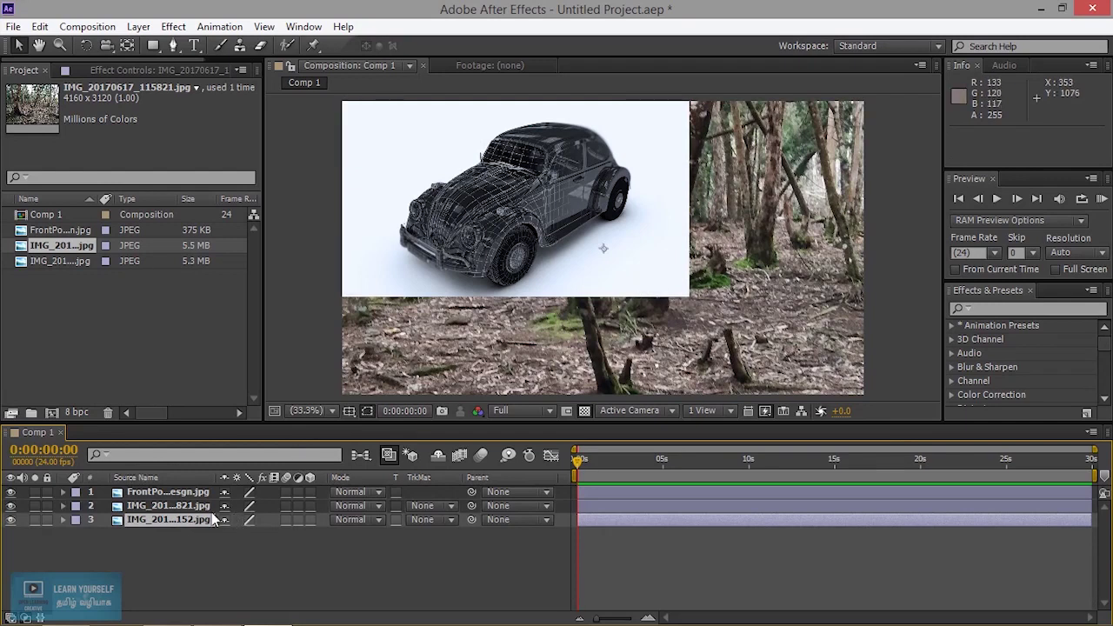
pyautogui.moveTo(190, 512); pyautogui.dragTo(178, 550)
pyautogui.hotkey('ctrl', 'z')
# Step through the layers with Ctrl+arrow keys and rename boxes, ending on the car poster layer
pyautogui.hotkey('ctrl', 'Up')
pyautogui.hotkey('ctrl', 'Up')
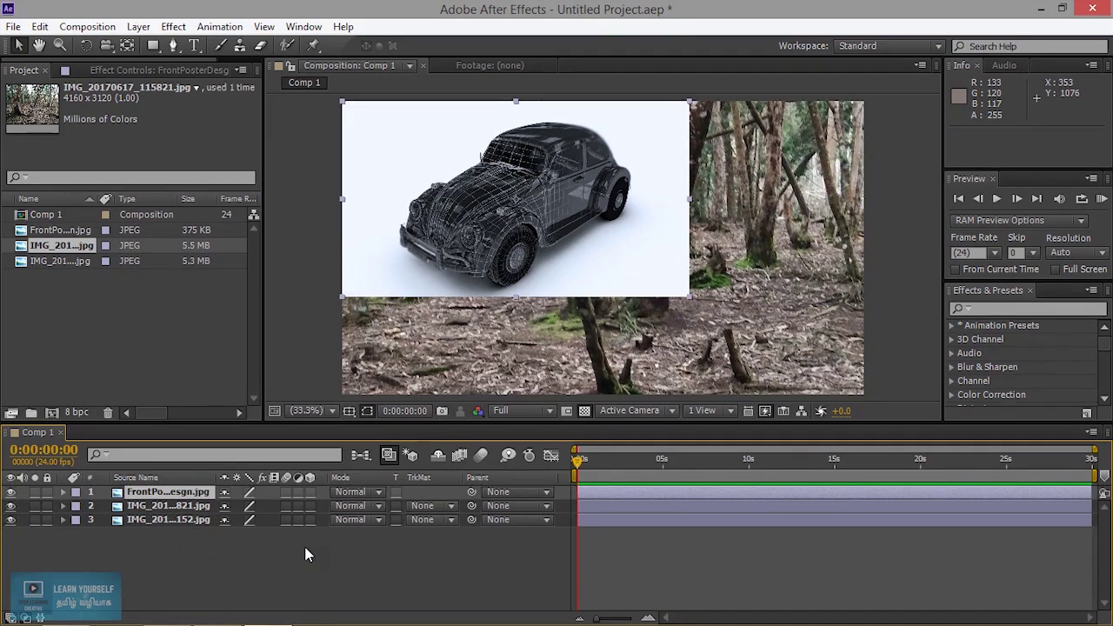
pyautogui.hotkey('ctrl', 'Down')
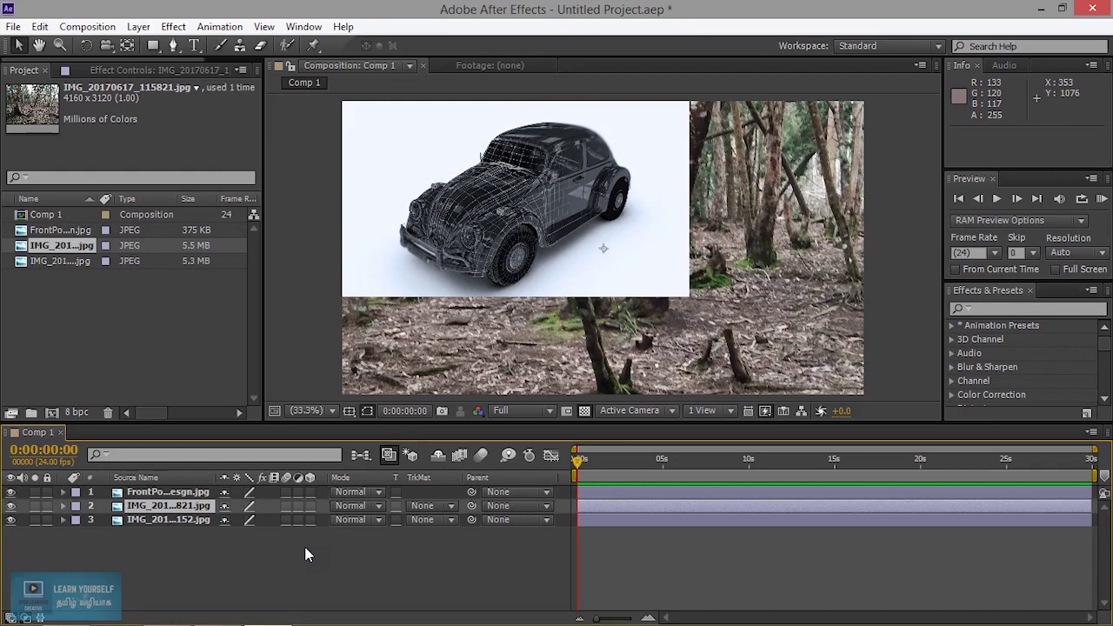
pyautogui.hotkey('ctrl', 'Down')
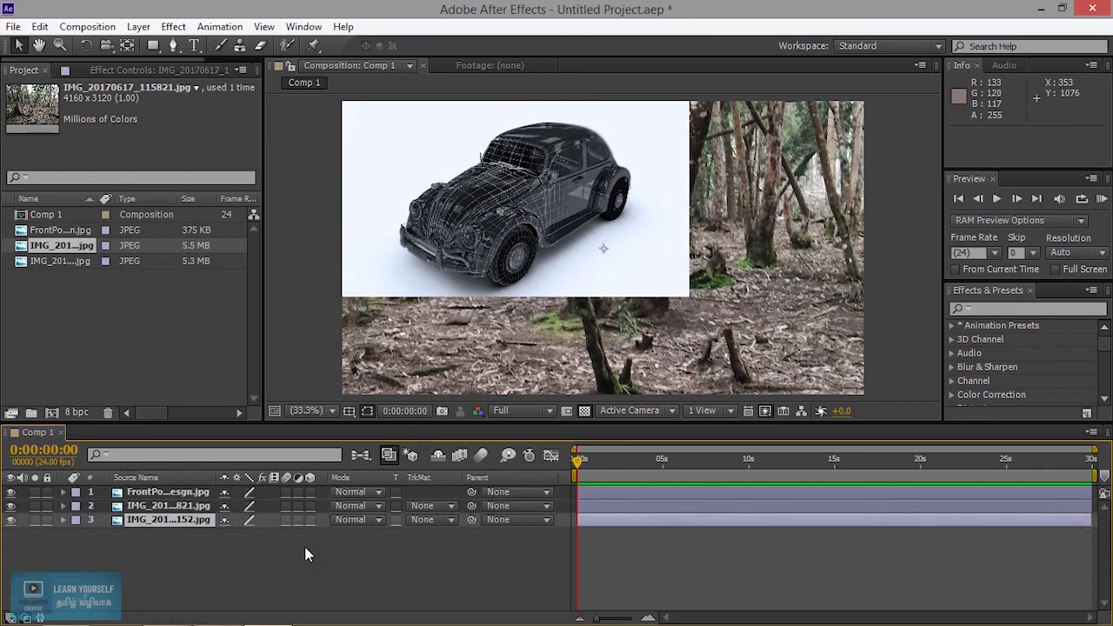
pyautogui.hotkey('ctrl', 'Down')
pyautogui.hotkey('ctrl', 'Down')
pyautogui.hotkey('ctrl', 'Down')
pyautogui.hotkey('ctrl', 'Down')
pyautogui.hotkey('ctrl', 'Down')
pyautogui.hotkey('ctrl', 'Down')
pyautogui.press('Return')
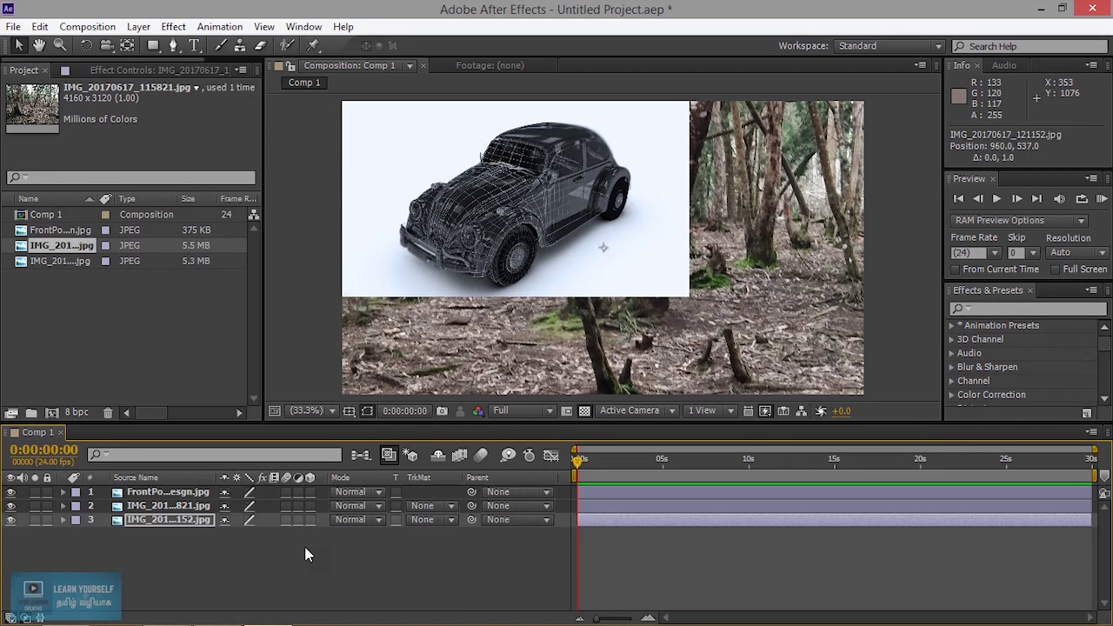
pyautogui.press('Return')
pyautogui.hotkey('ctrl', 'Up')
pyautogui.hotkey('ctrl', 'Up')
pyautogui.press('Return')
pyautogui.press('Return')
pyautogui.hotkey('ctrl', 'Down')
pyautogui.hotkey('ctrl', 'Down')
pyautogui.press('Return')
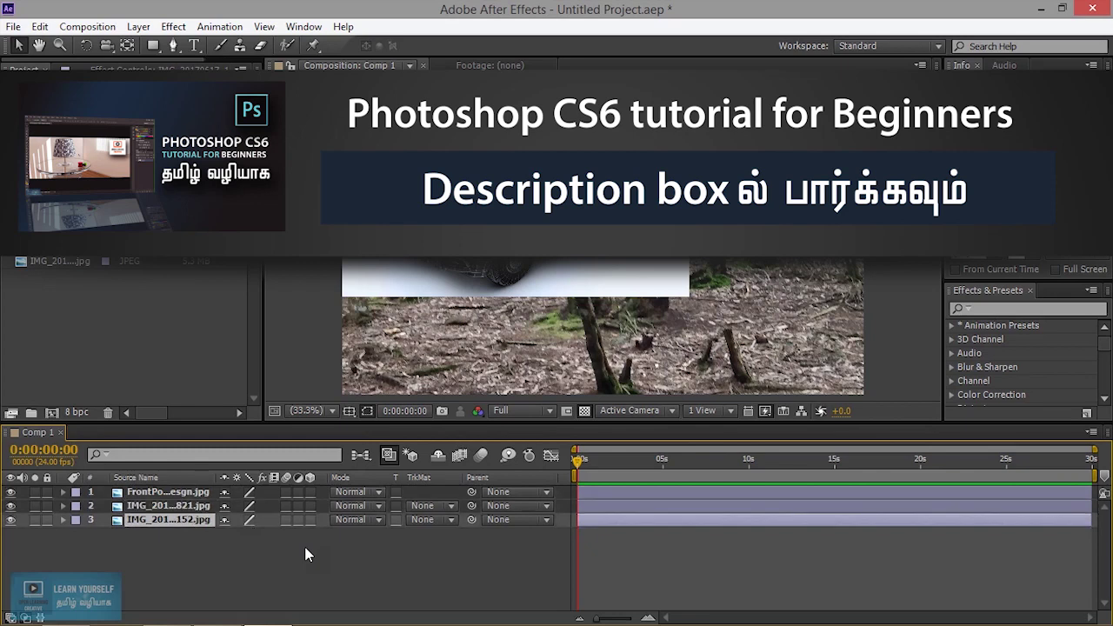
pyautogui.press('Return')
pyautogui.hotkey('ctrl', 'Up')
pyautogui.hotkey('ctrl', 'Up')
pyautogui.hotkey('ctrl', 'Down')
pyautogui.hotkey('ctrl', 'Down')
pyautogui.press('Return')
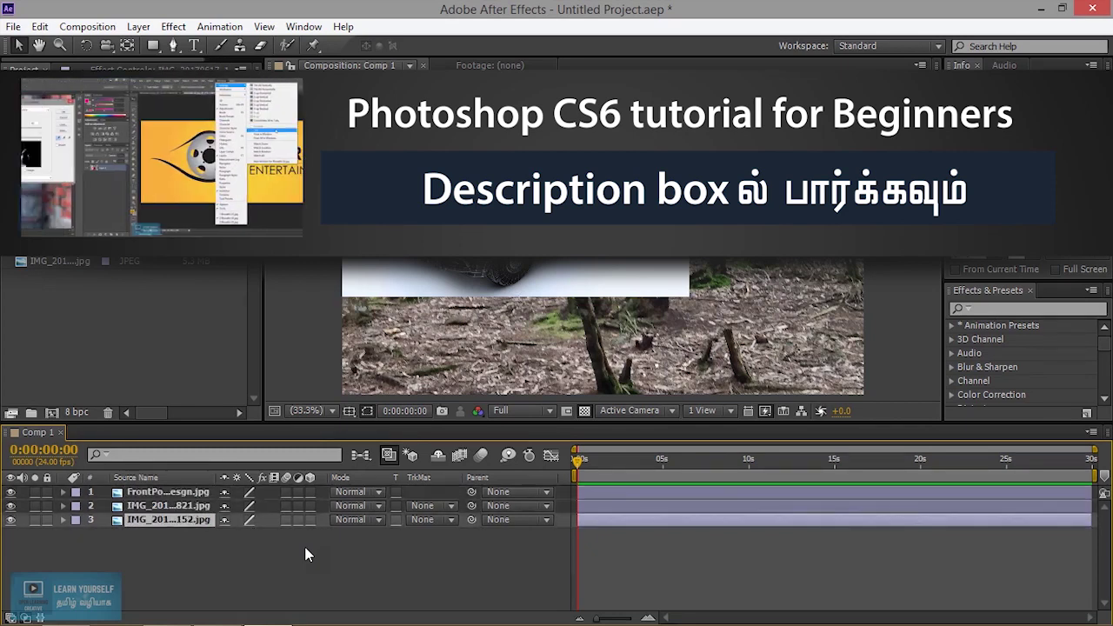
pyautogui.press('Return')
pyautogui.hotkey('ctrl', 'Up')
pyautogui.press('Return')
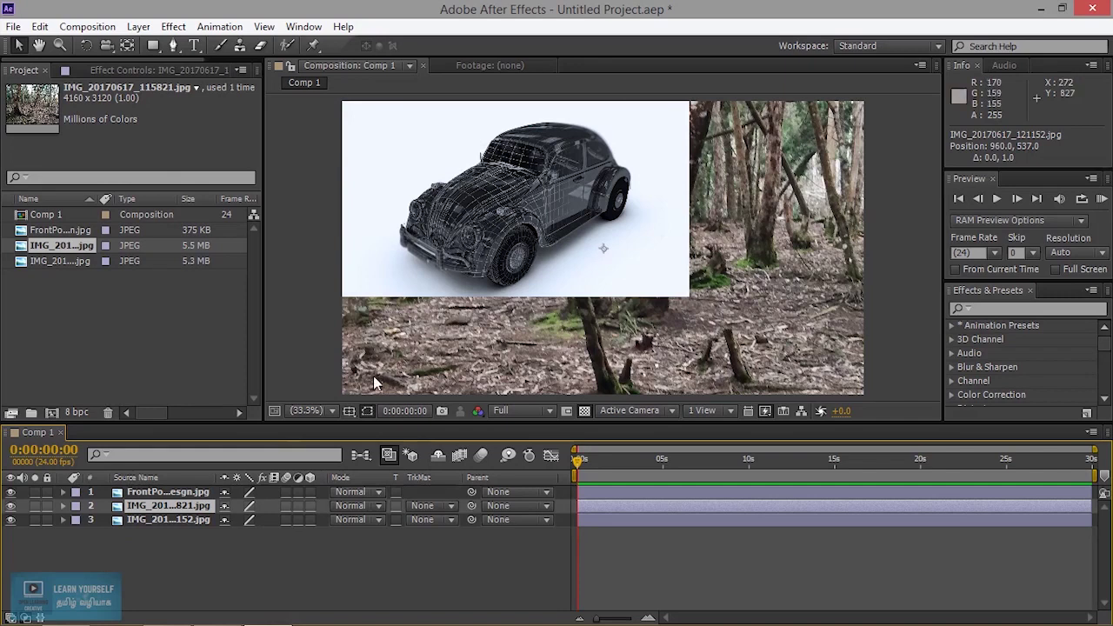
pyautogui.click(162, 492)
# Move the car poster near the frame centre, about 1014, 570, over the forest
pyautogui.moveTo(510, 241)
pyautogui.mouseDown()
pyautogui.moveTo(644, 304)
pyautogui.moveTo(535, 307)
pyautogui.moveTo(648, 298)
pyautogui.moveTo(628, 301)
pyautogui.mouseUp()
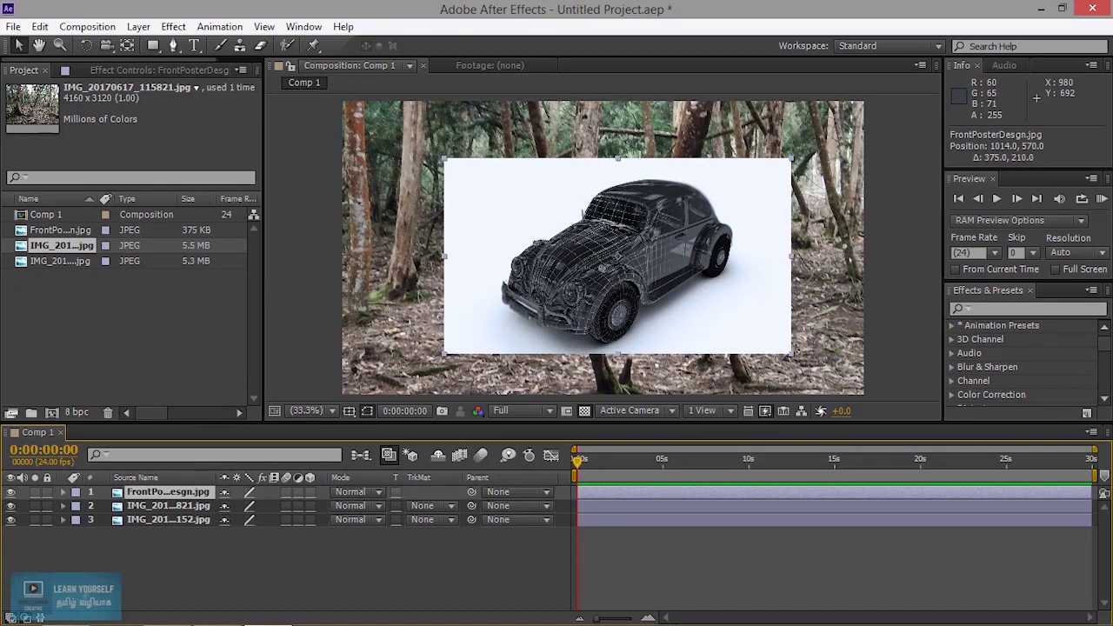
pyautogui.moveTo(629, 302); pyautogui.dragTo(602, 285)
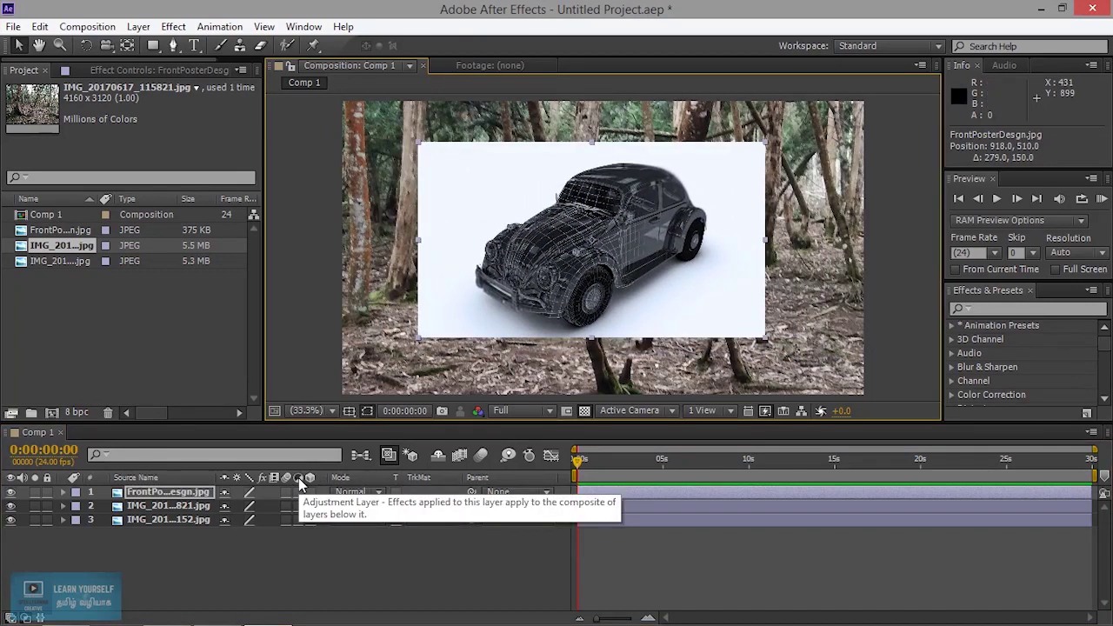
pyautogui.click(261, 539)
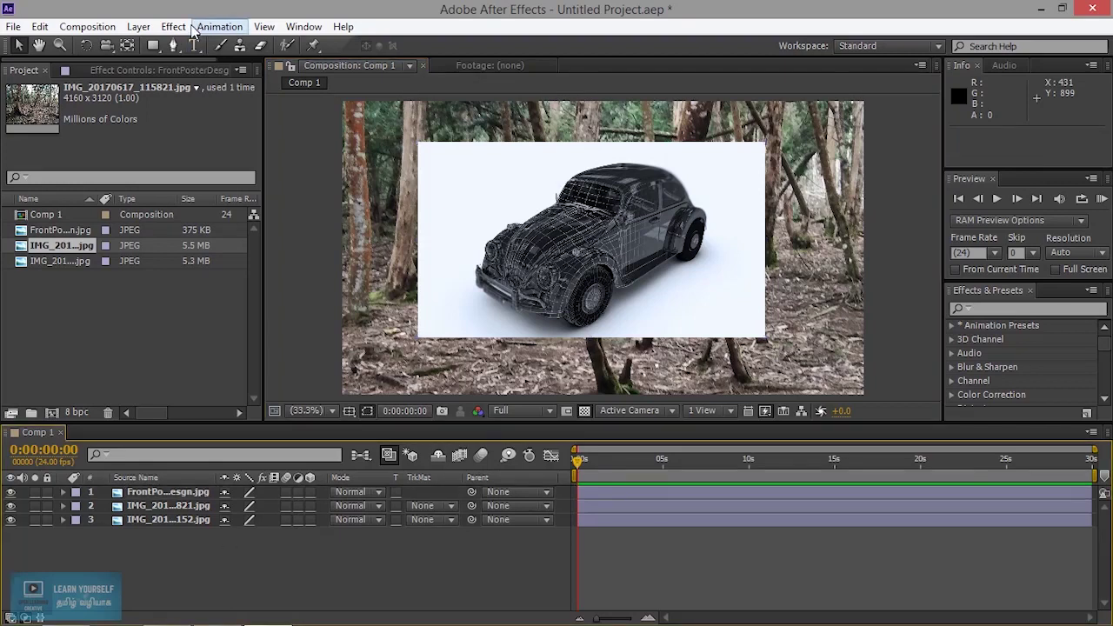
# Add Adjustment Layer 1 via Layer > New > Adjustment Layer, then select the FrontPoster layer
pyautogui.click(139, 27)
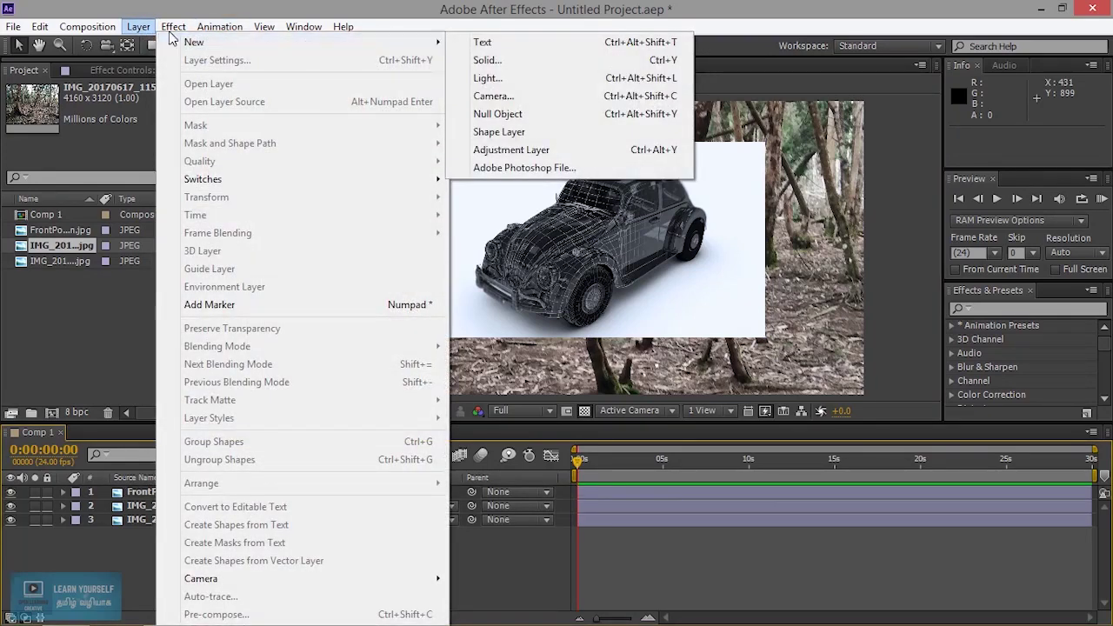
pyautogui.moveTo(158, 45)
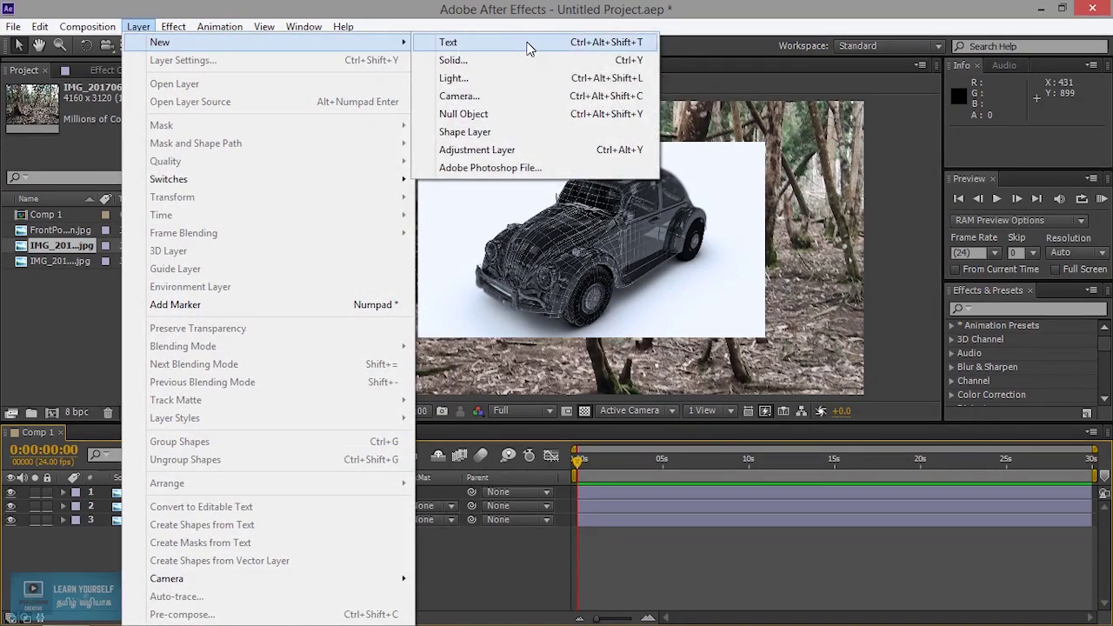
pyautogui.click(505, 150)
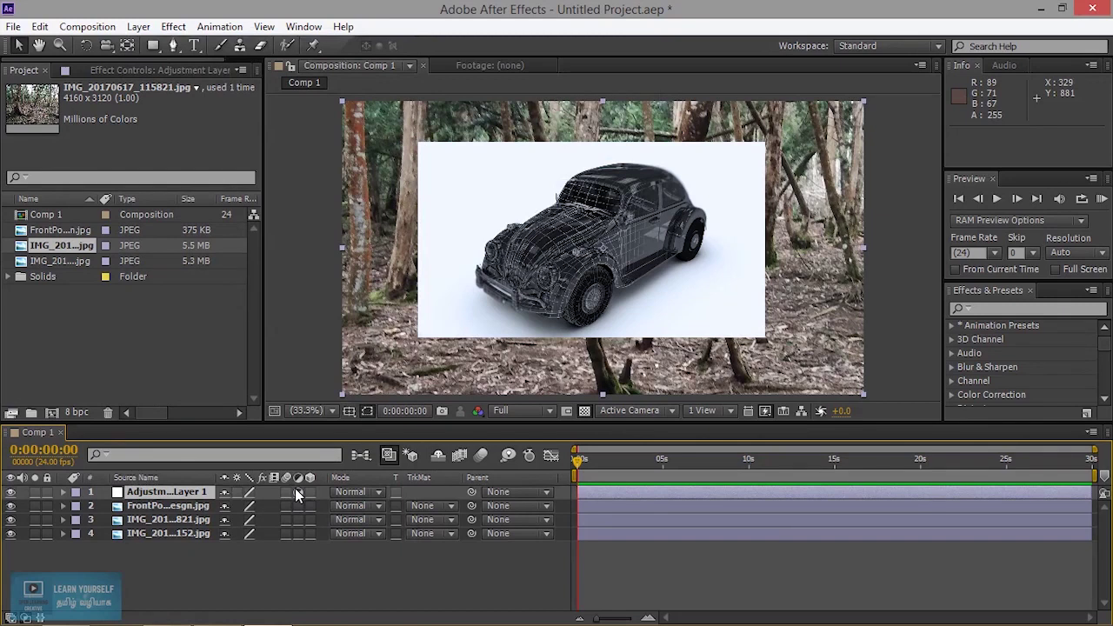
pyautogui.click(200, 511)
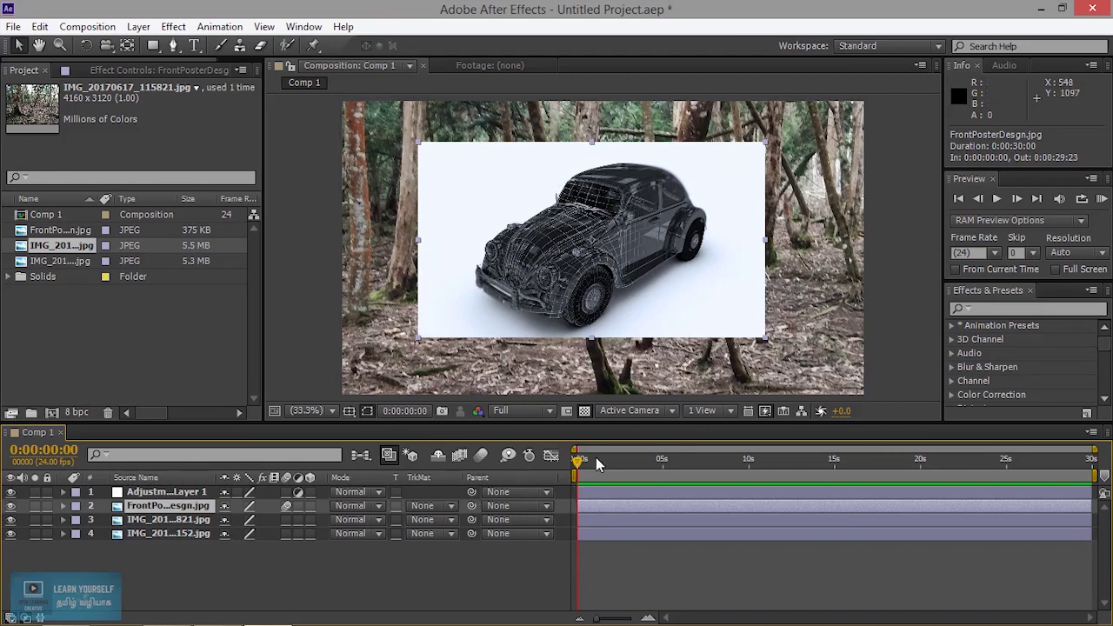
# Keyframe the car poster's Position from 1392, 519 at 0 s to 495, 525 later on
pyautogui.moveTo(579, 463)
pyautogui.mouseDown()
pyautogui.moveTo(693, 463)
pyautogui.moveTo(577, 462)
pyautogui.mouseUp()
pyautogui.click(63, 506)
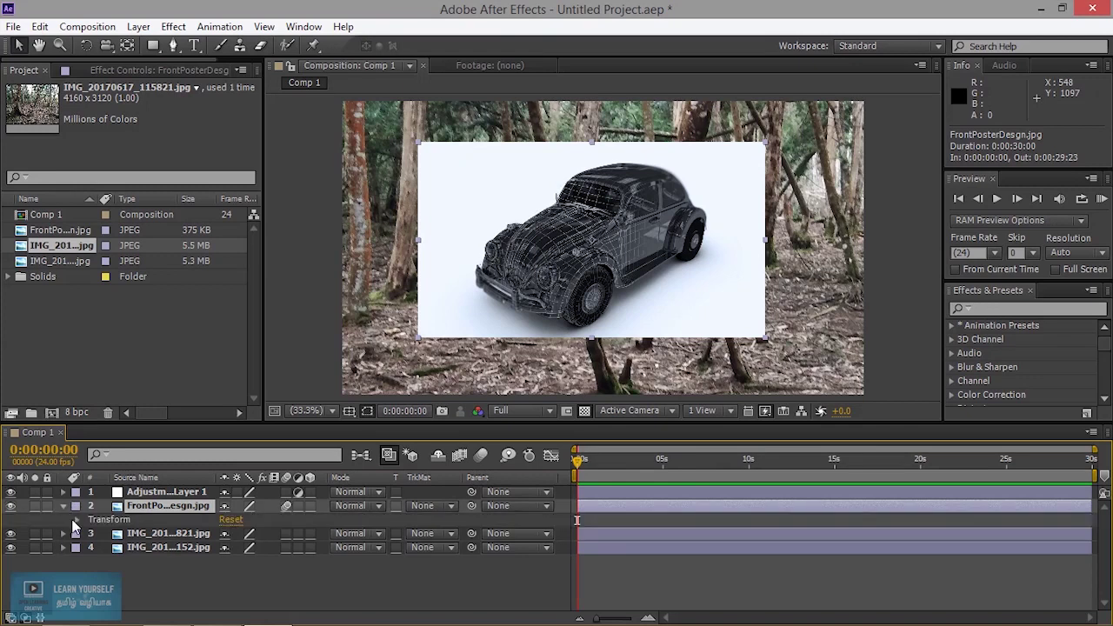
pyautogui.click(76, 520)
pyautogui.moveTo(633, 258); pyautogui.dragTo(771, 261)
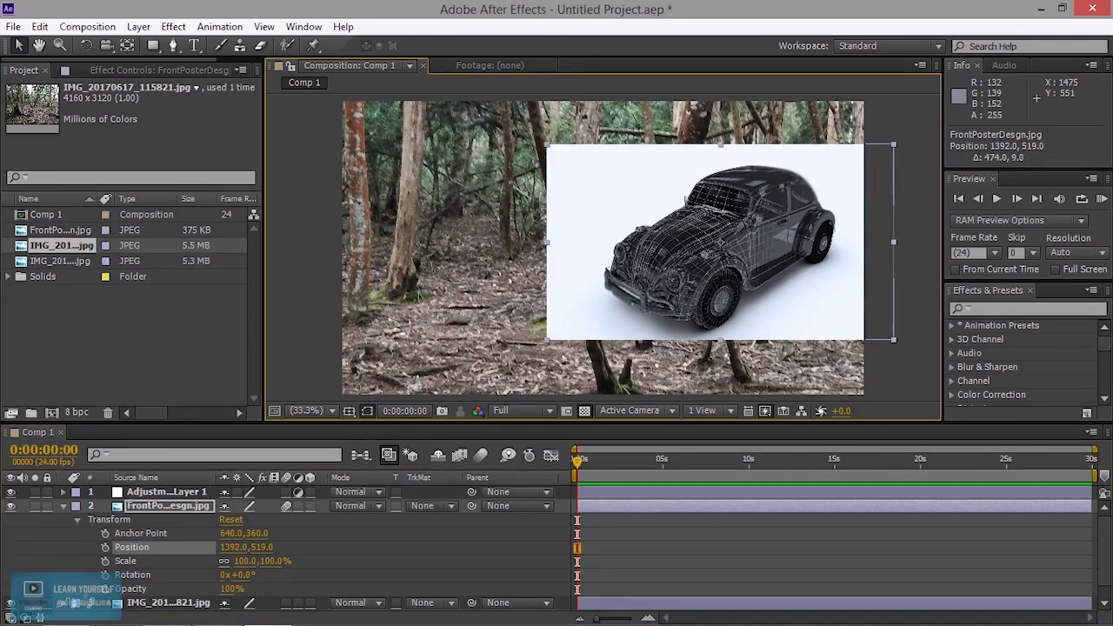
pyautogui.click(106, 548)
pyautogui.moveTo(578, 460); pyautogui.dragTo(654, 462)
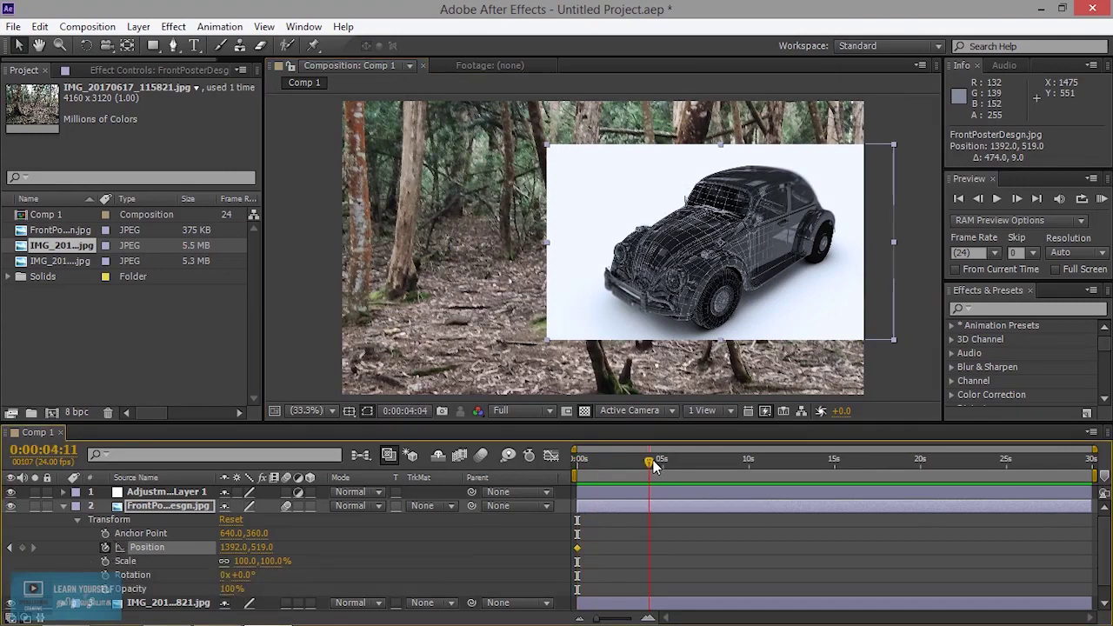
pyautogui.moveTo(727, 288); pyautogui.dragTo(467, 289)
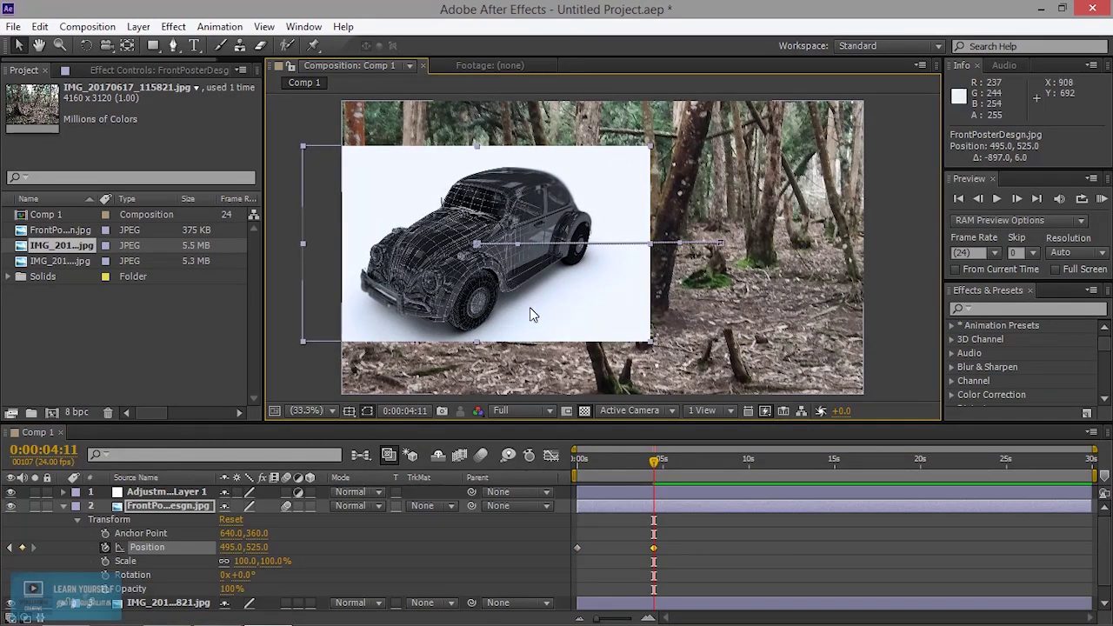
pyautogui.press('pageup')
pyautogui.moveTo(611, 465); pyautogui.dragTo(517, 466)
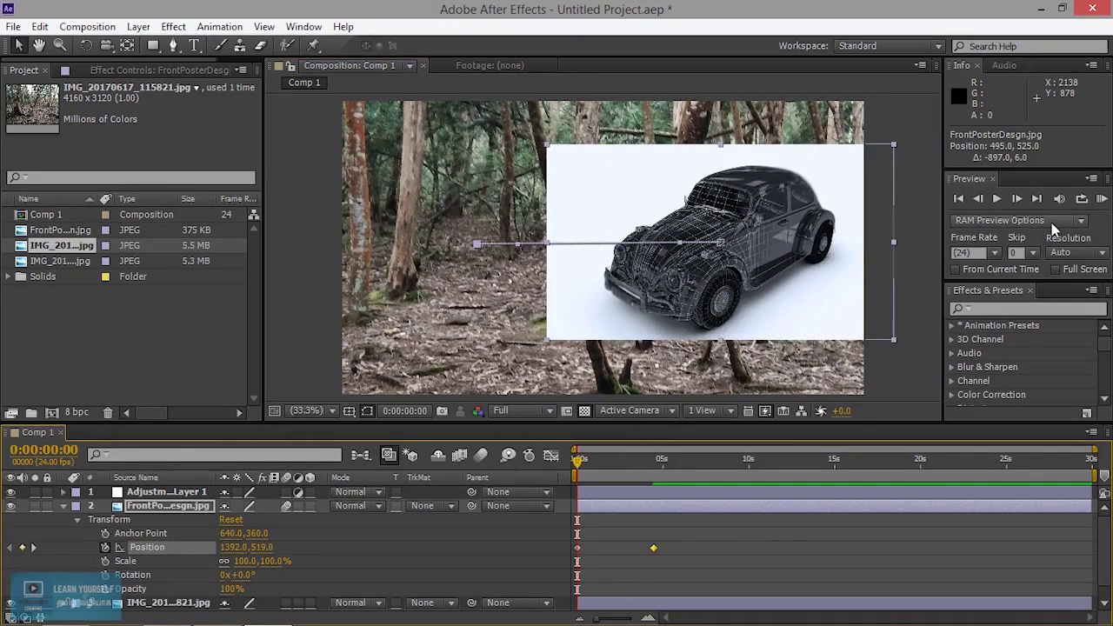
# Preview the slide and pull the end Position keyframe earlier to about 1:02
pyautogui.click(998, 199)
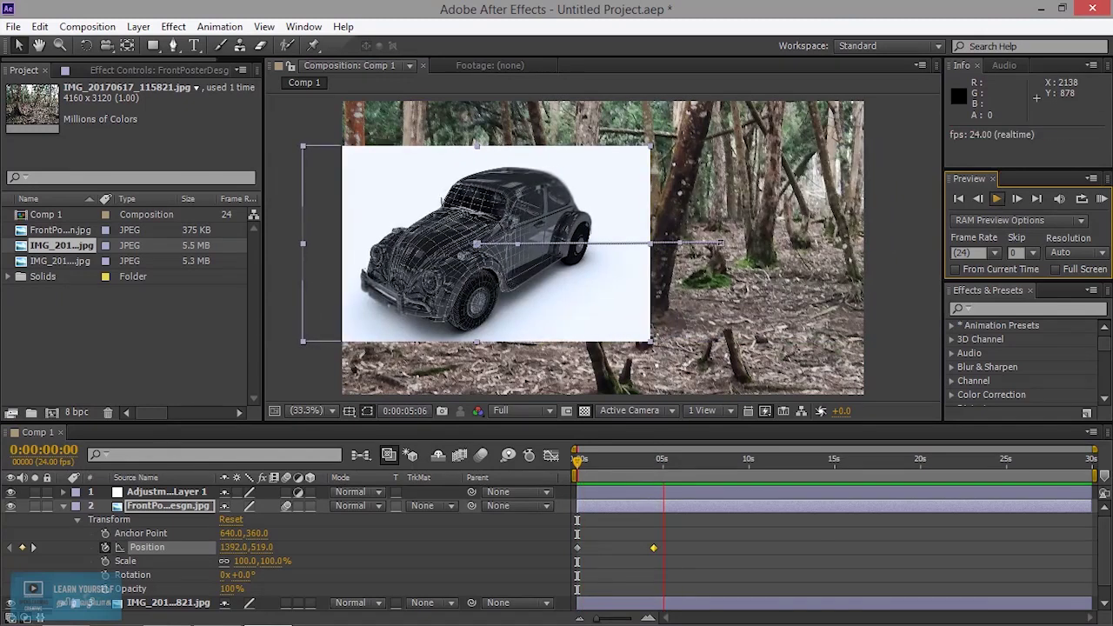
pyautogui.click(648, 552)
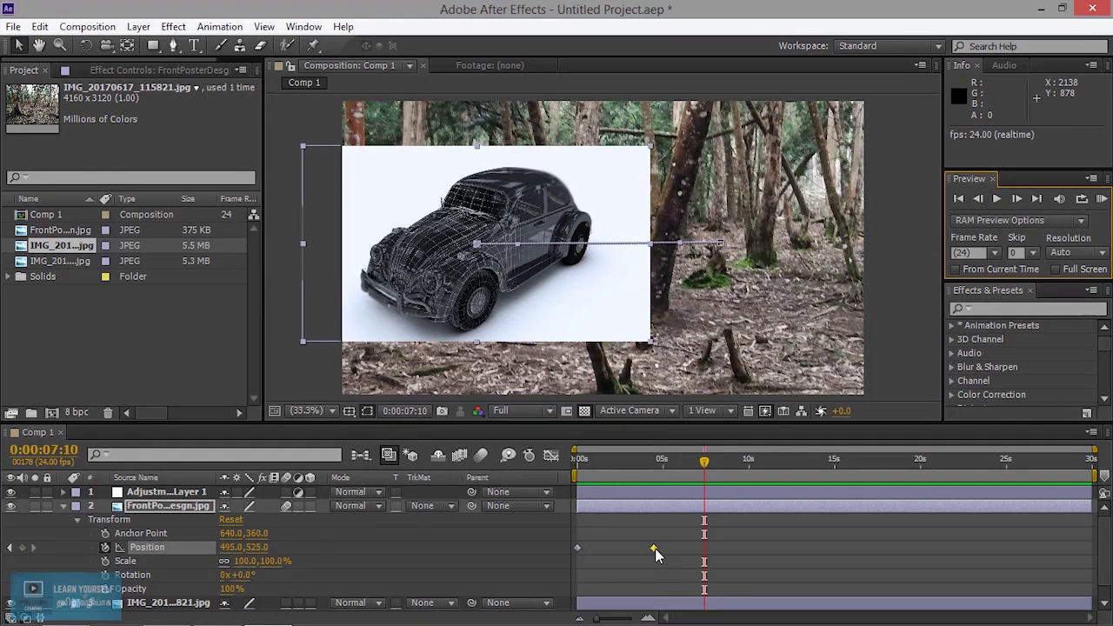
pyautogui.moveTo(654, 549); pyautogui.dragTo(633, 549)
pyautogui.click(997, 200)
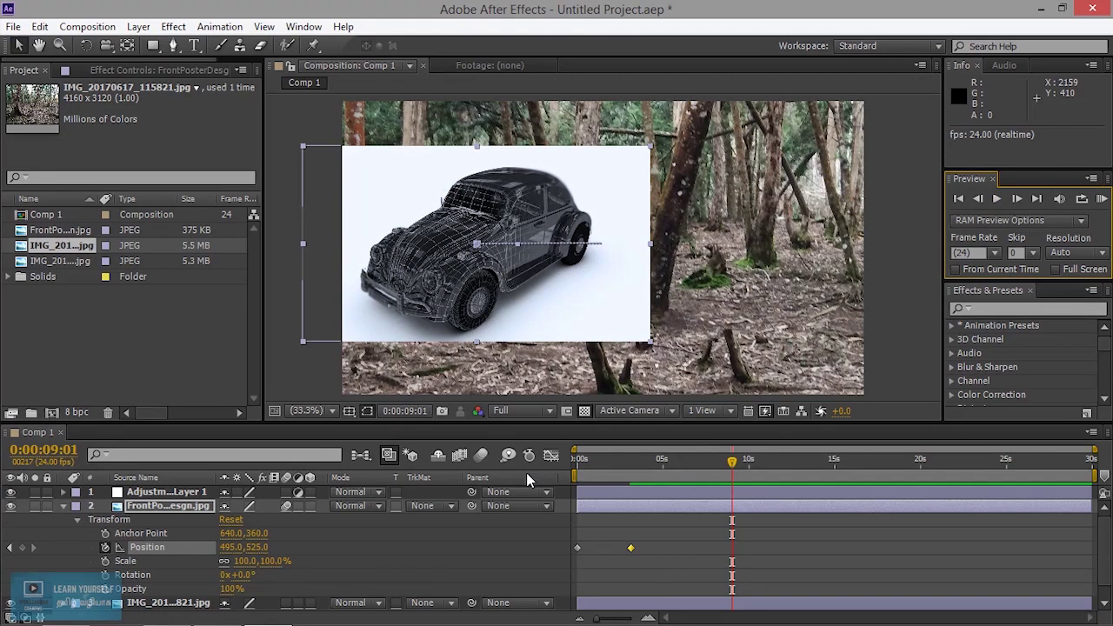
pyautogui.moveTo(737, 472); pyautogui.dragTo(526, 459)
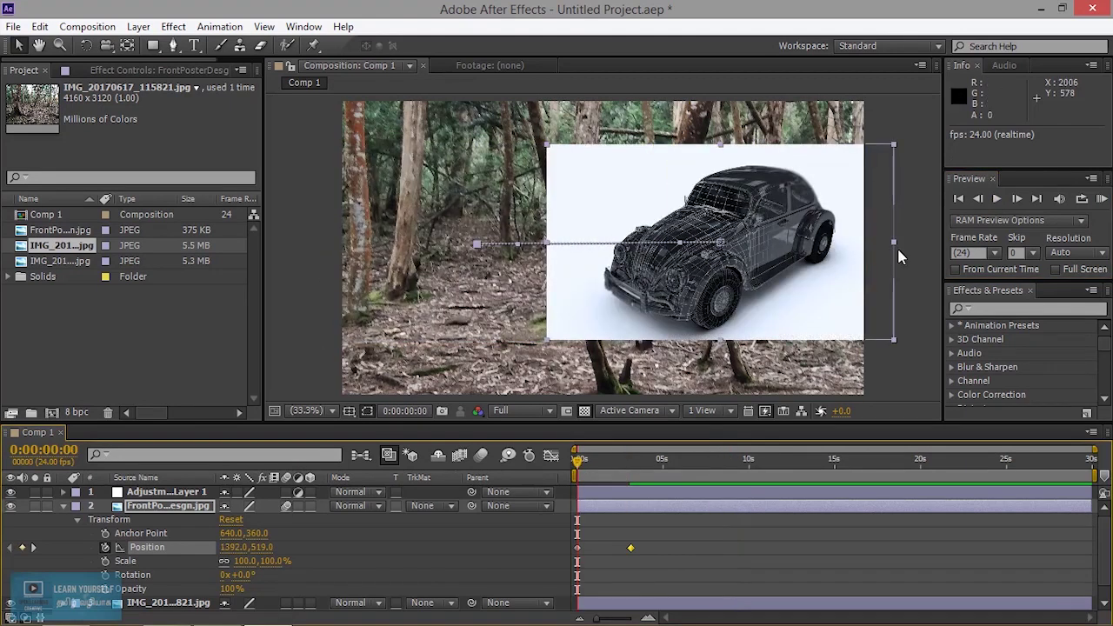
pyautogui.click(998, 200)
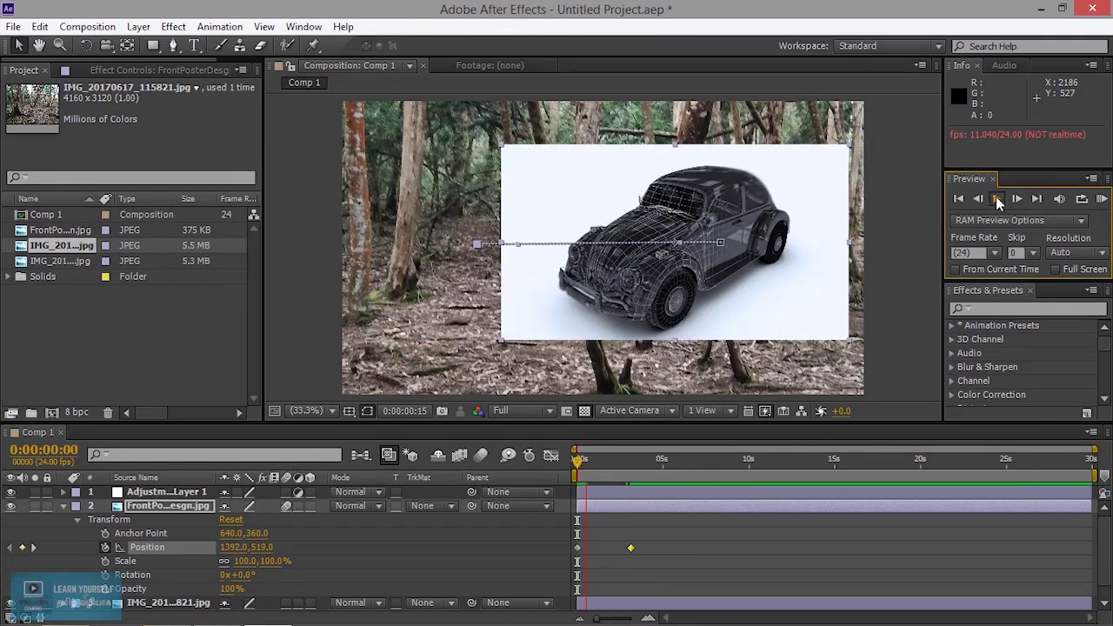
pyautogui.press('space')
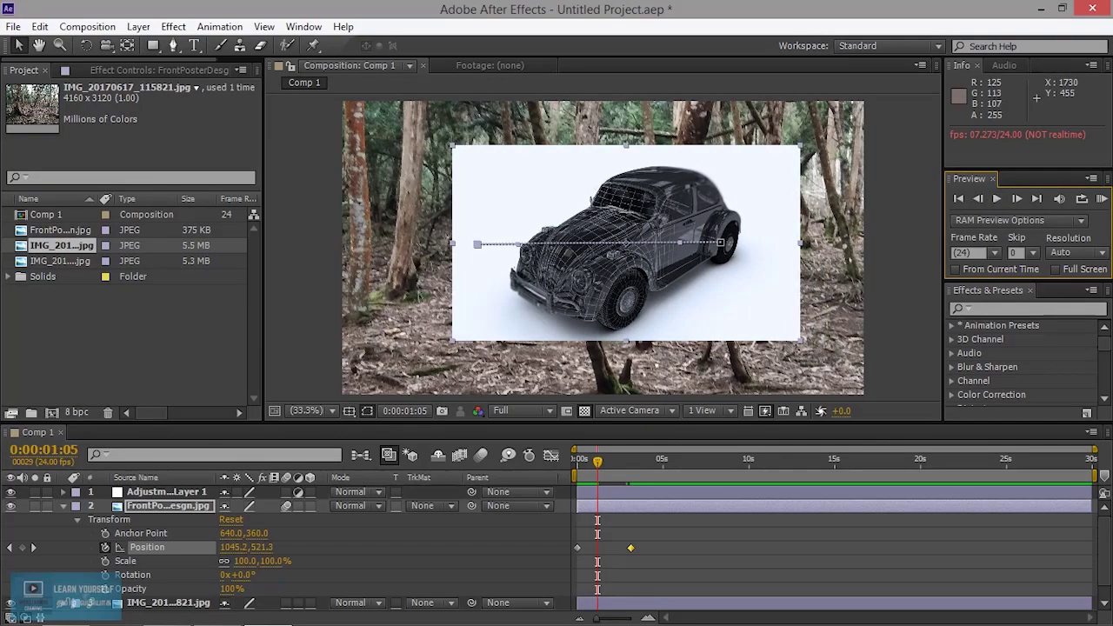
pyautogui.moveTo(631, 548); pyautogui.dragTo(596, 549)
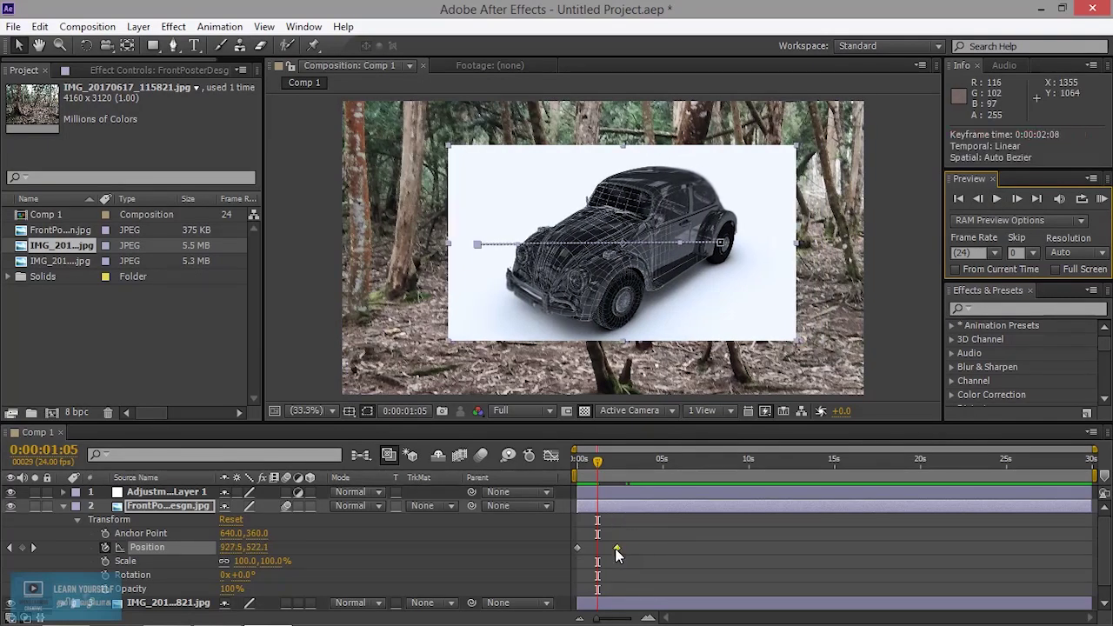
pyautogui.moveTo(598, 462); pyautogui.dragTo(577, 462)
pyautogui.press('space')
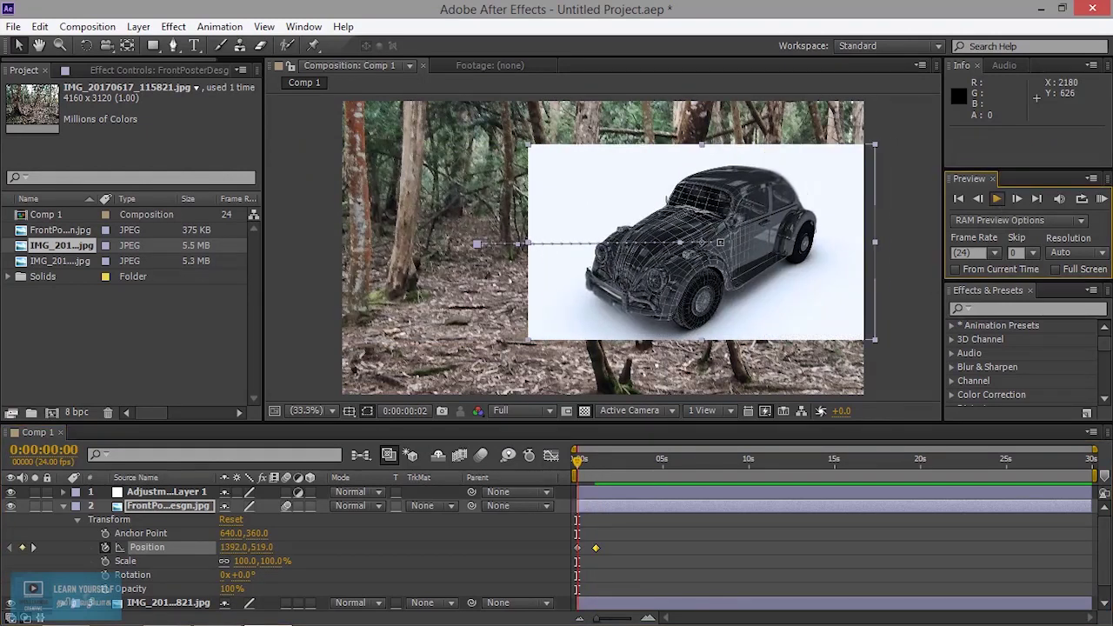
pyautogui.press('space')
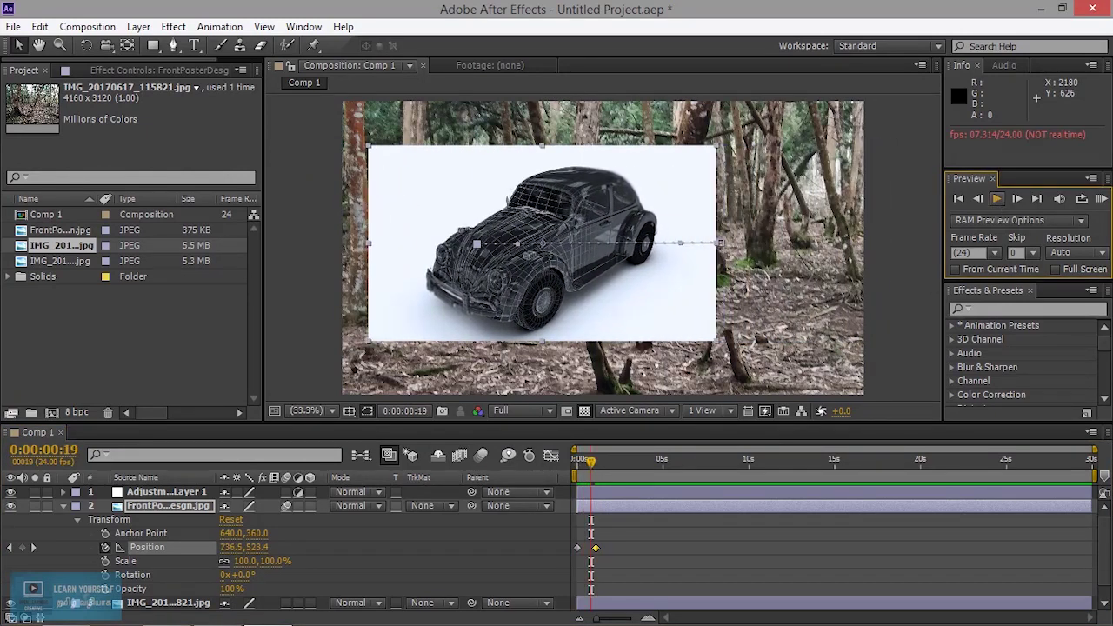
# Enable motion blur on the car poster layer and for the whole Comp 1
pyautogui.scroll(4, 733, 316)
pyautogui.scroll(2, 733, 312)
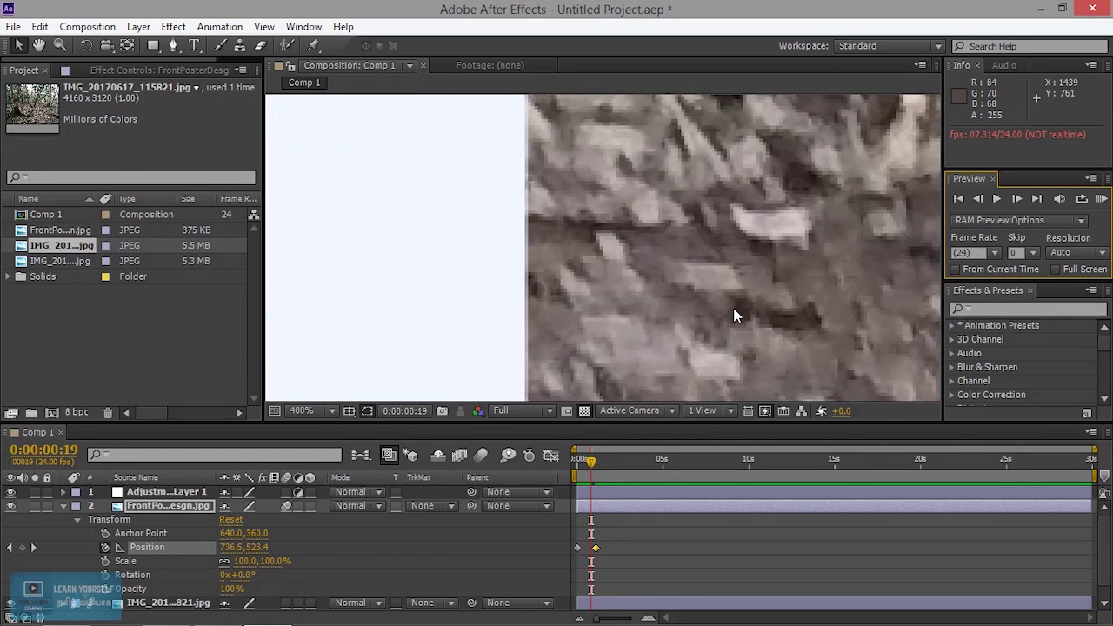
pyautogui.scroll(2, 733, 316)
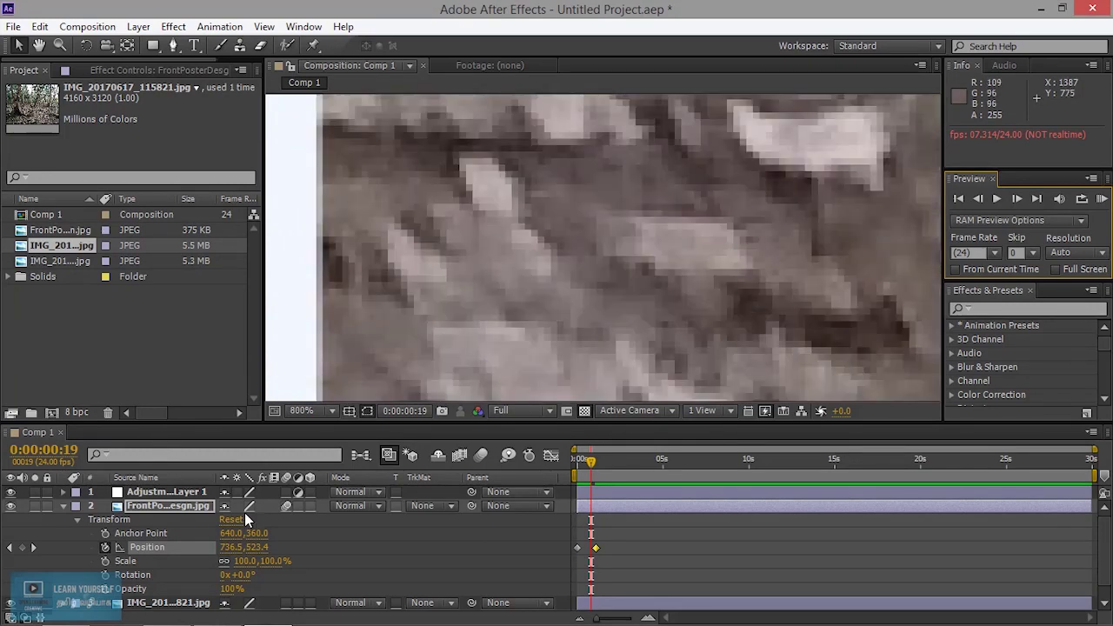
pyautogui.click(282, 508)
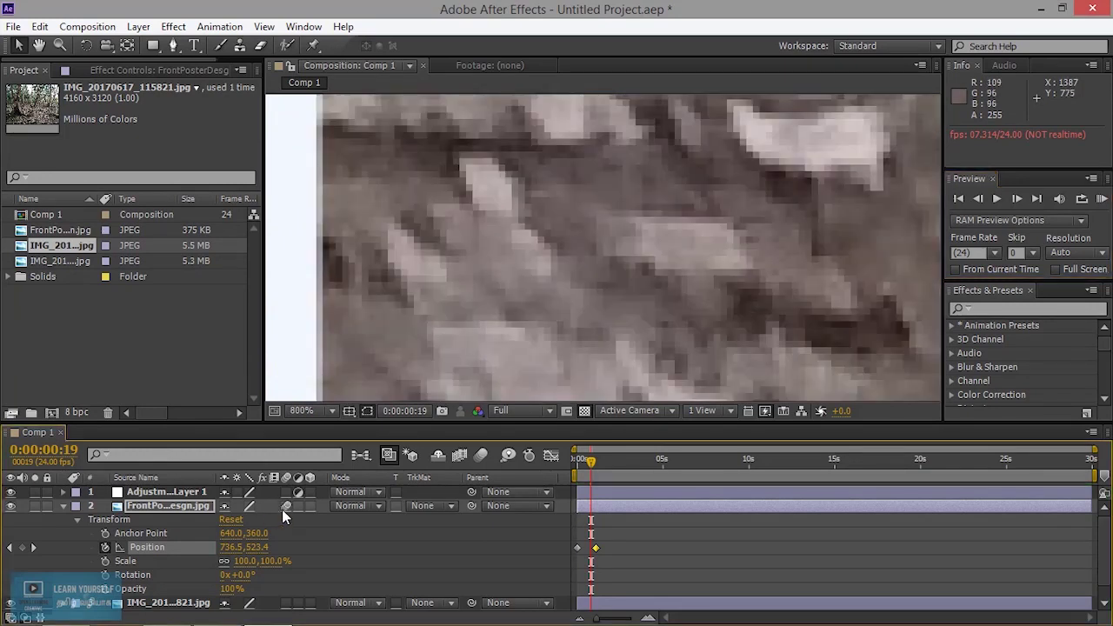
pyautogui.scroll(-3, 604, 366)
pyautogui.scroll(-1, 637, 370)
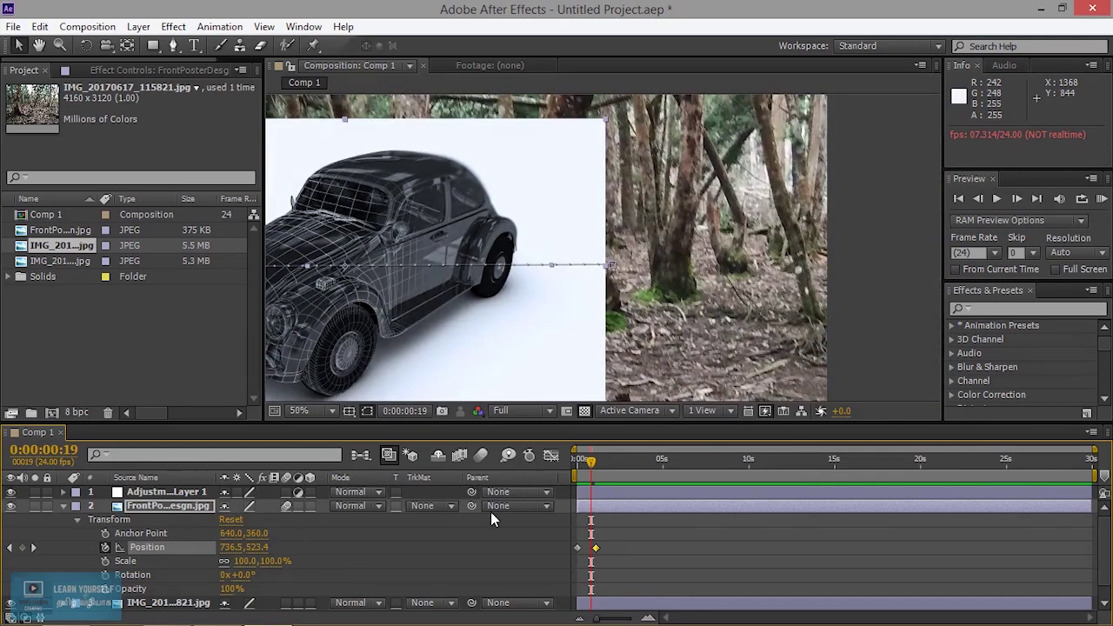
pyautogui.click(481, 457)
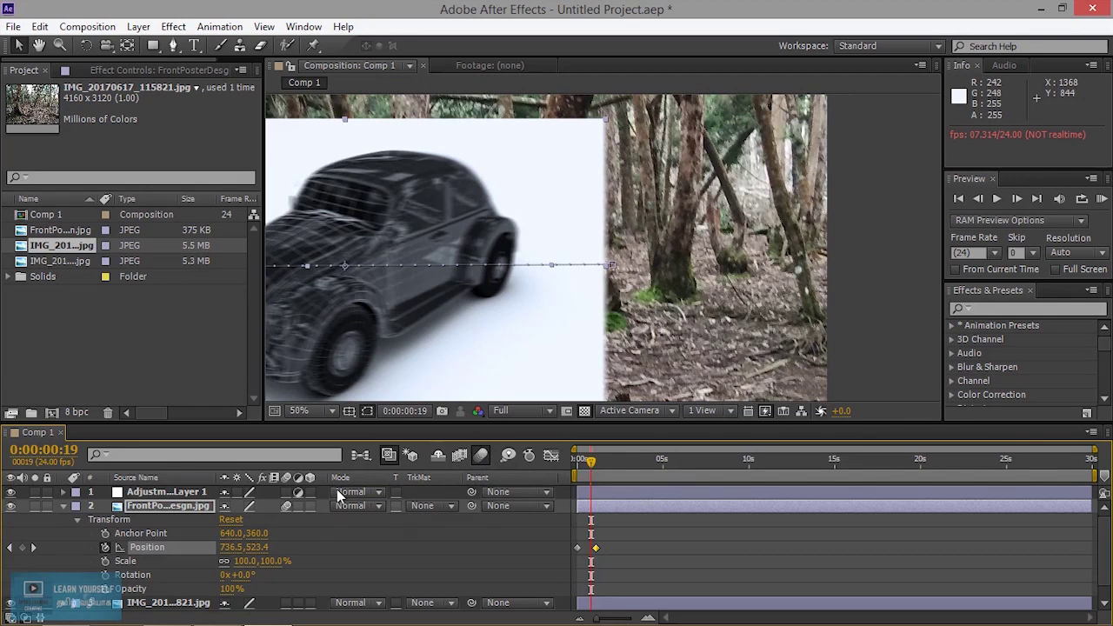
# Preview the motion-blurred slide, turn off the car layer's motion blur, and fit the viewer
pyautogui.moveTo(590, 465); pyautogui.dragTo(555, 459)
pyautogui.click(996, 198)
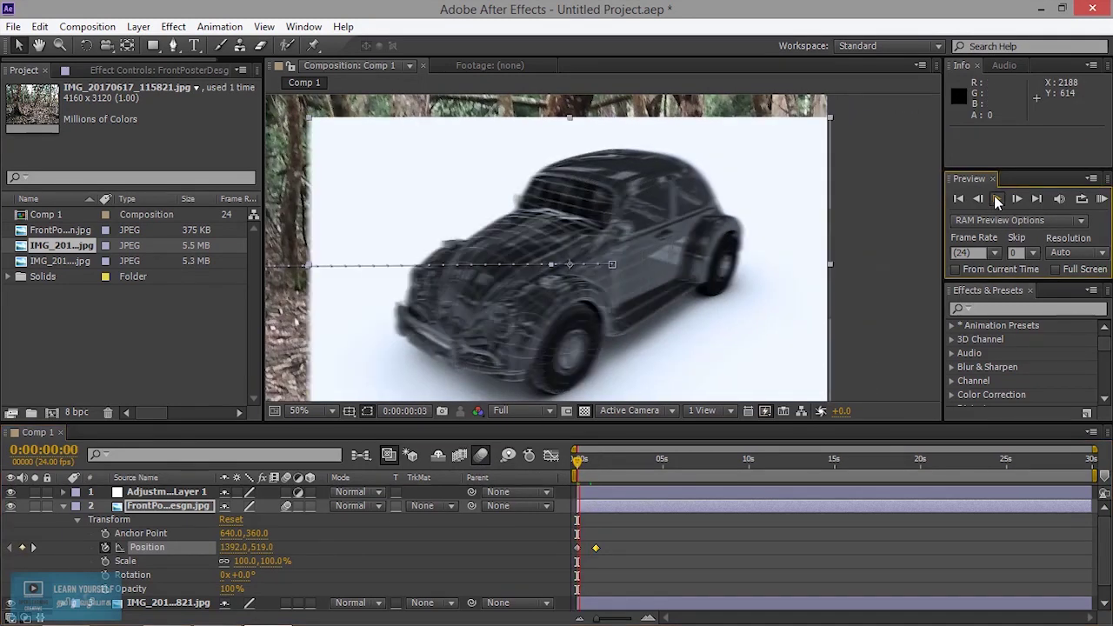
pyautogui.click(997, 198)
pyautogui.scroll(6, 787, 320)
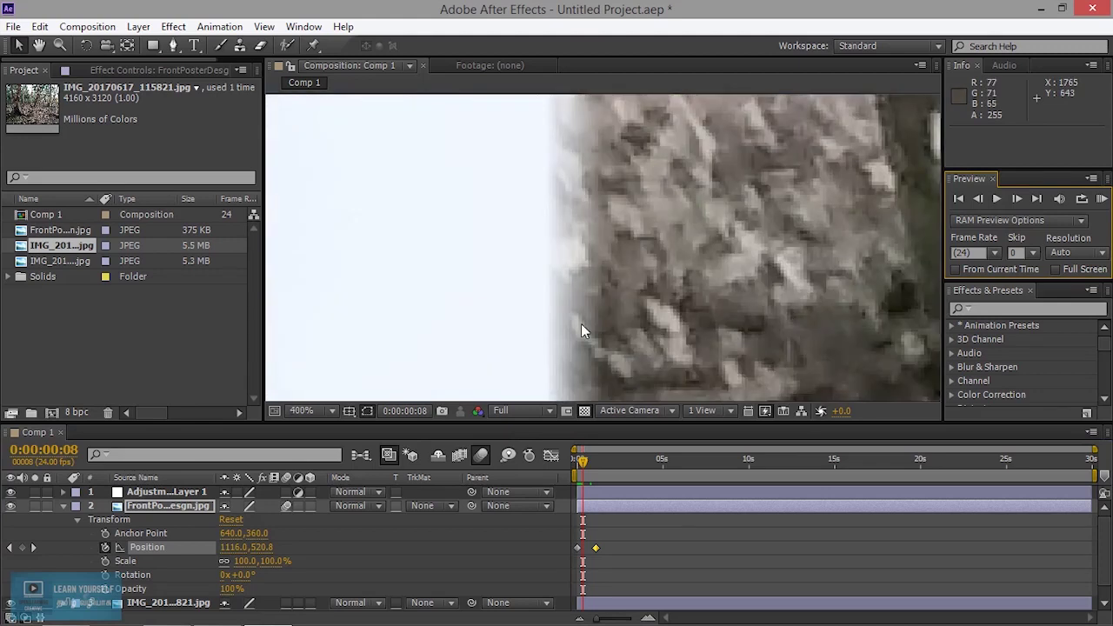
pyautogui.click(286, 507)
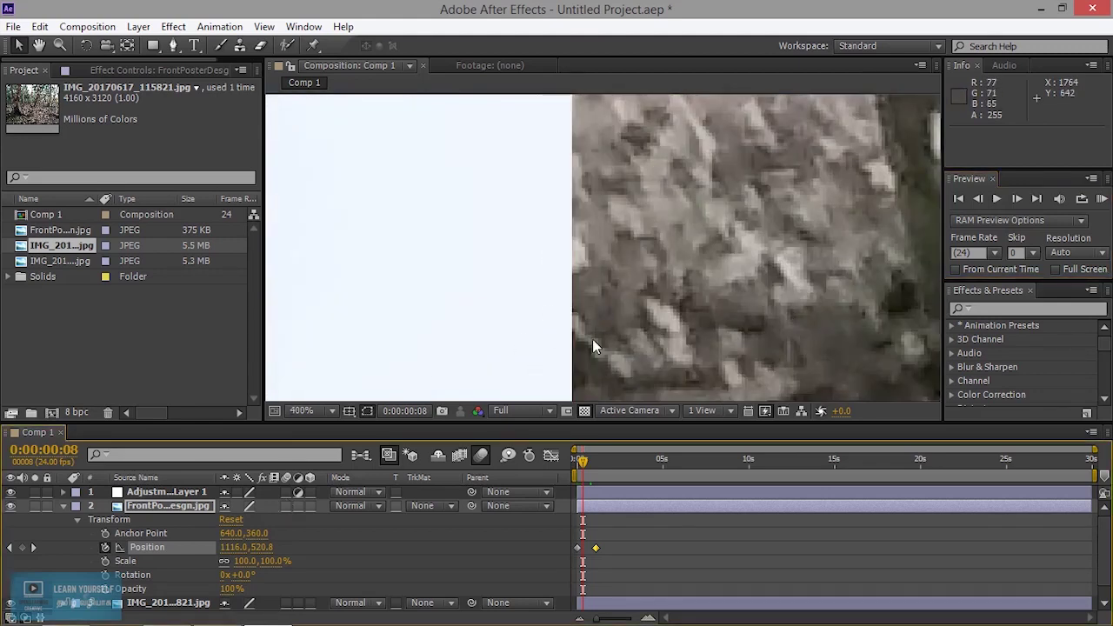
pyautogui.scroll(-9, 582, 346)
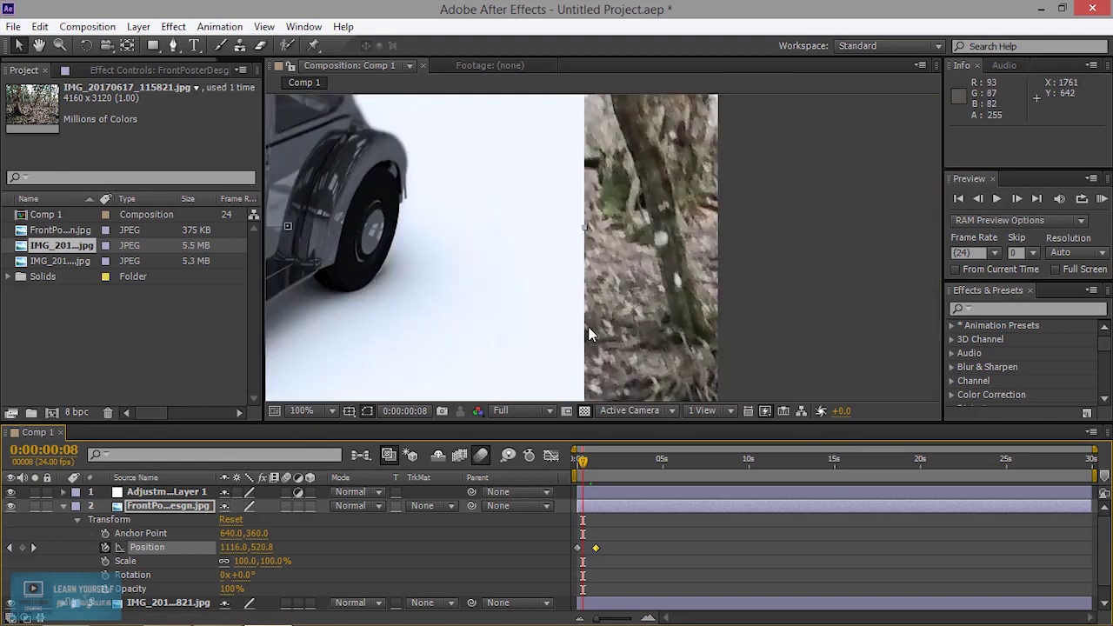
pyautogui.scroll(3, 589, 329)
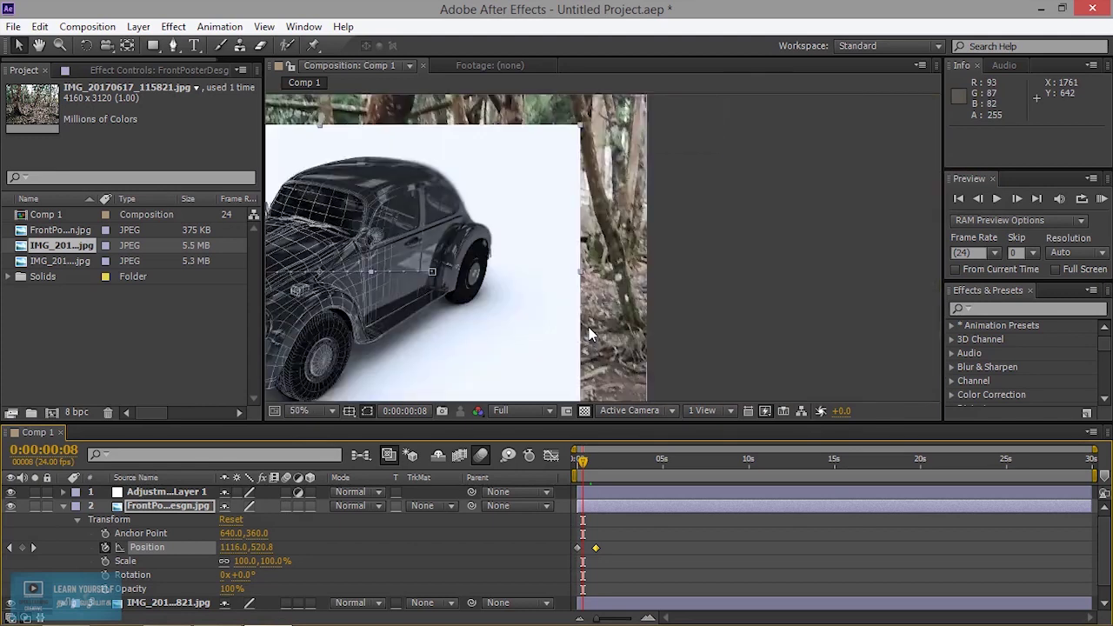
pyautogui.click(318, 412)
pyautogui.click(319, 117)
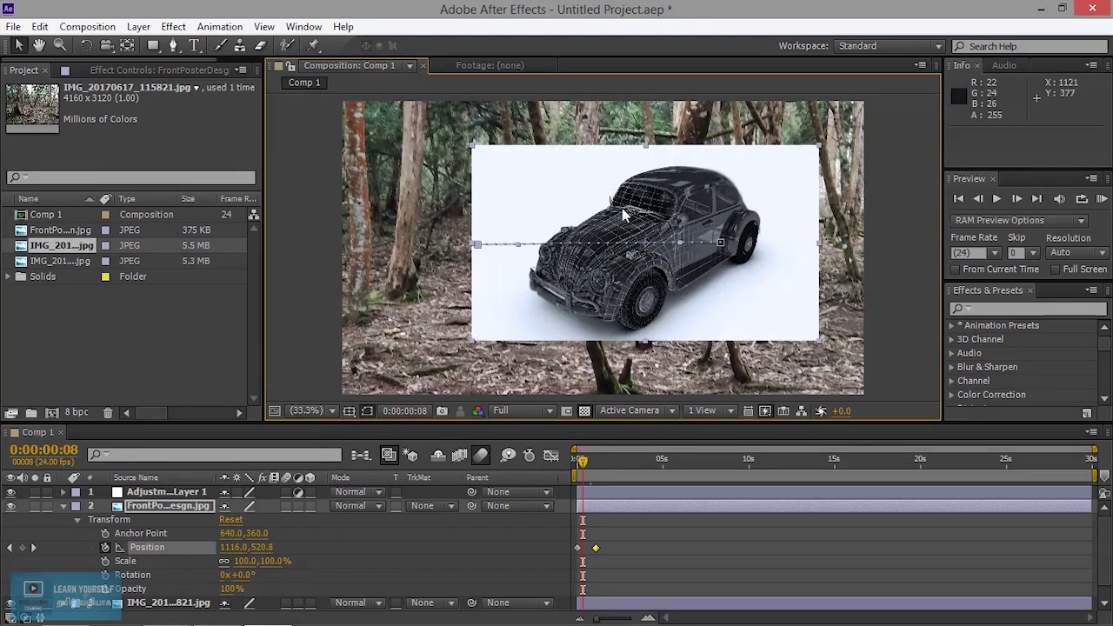
# Replay the car slide from the first frame several times, then select the adjustment layer
pyautogui.moveTo(582, 469); pyautogui.dragTo(578, 465)
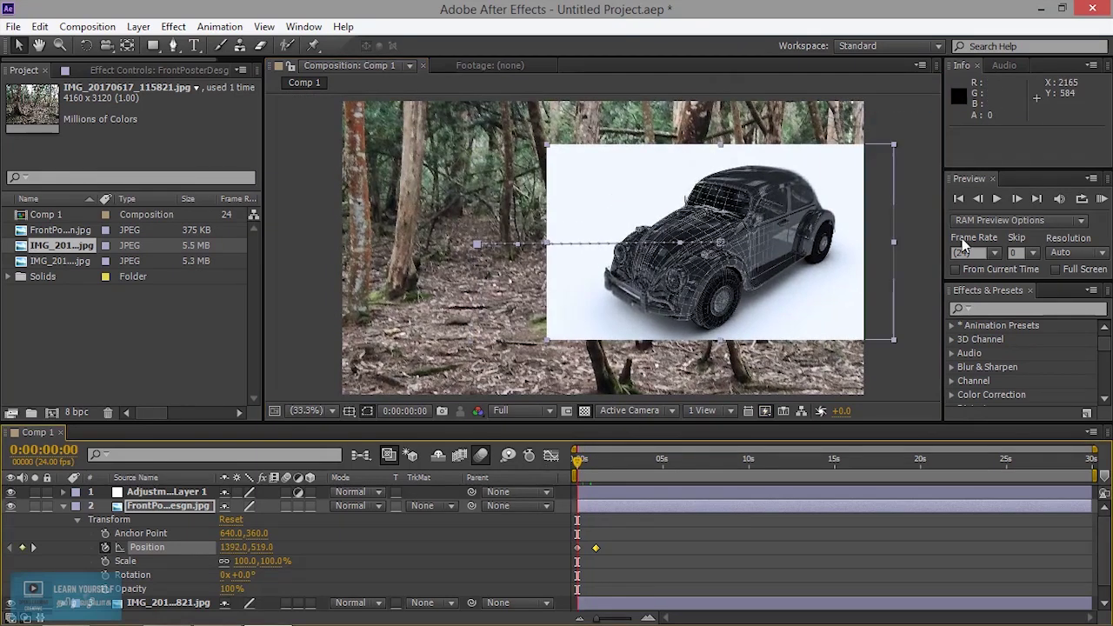
pyautogui.click(997, 198)
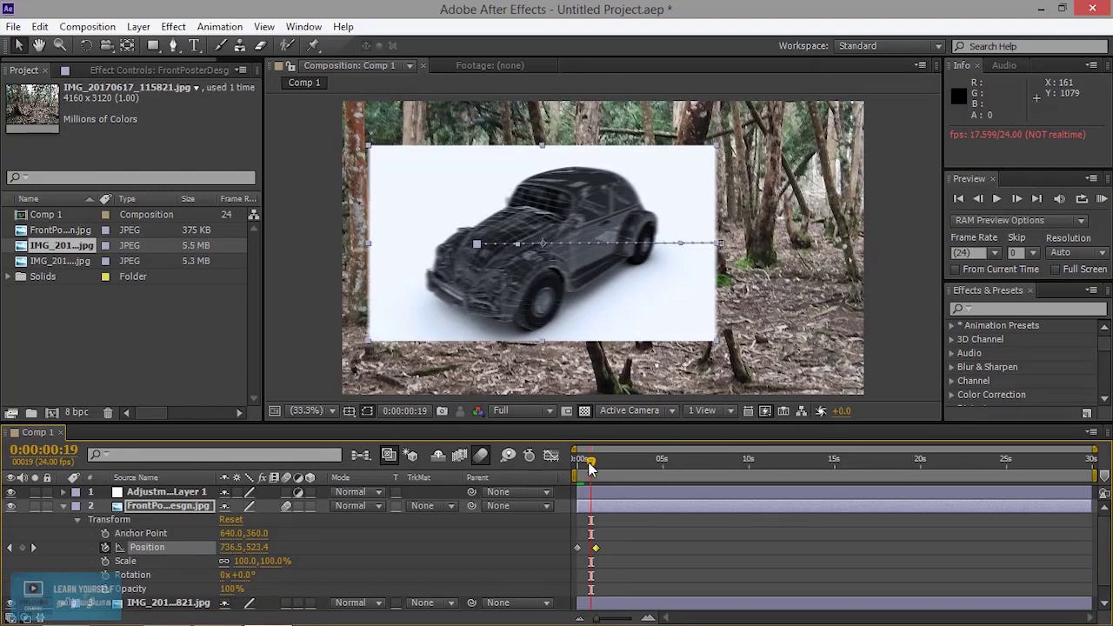
pyautogui.click(852, 296)
pyautogui.click(996, 201)
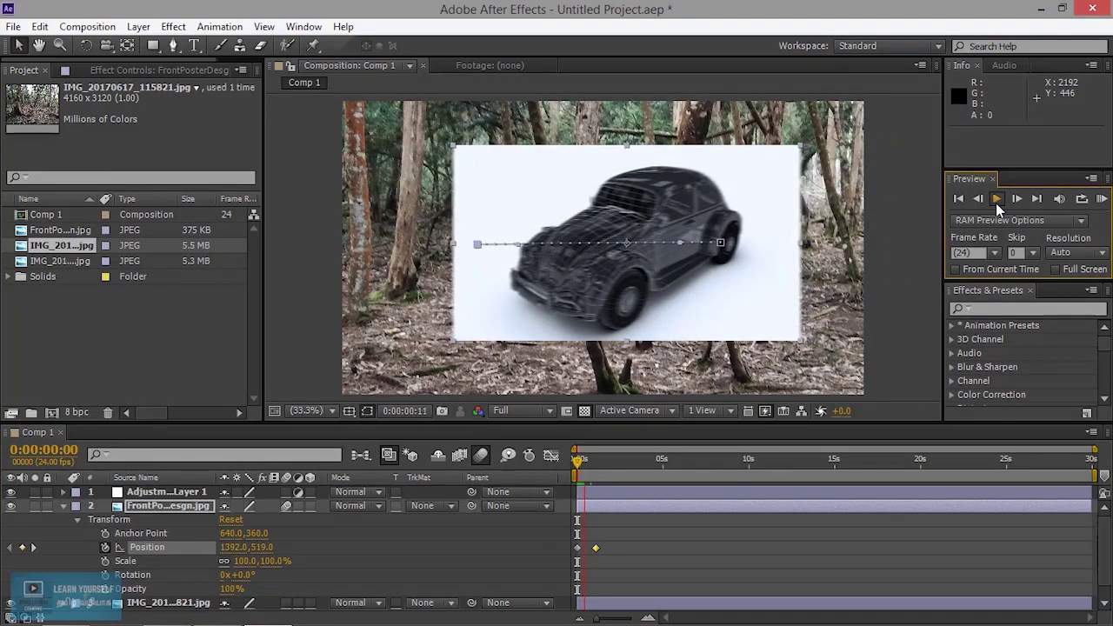
pyautogui.click(996, 203)
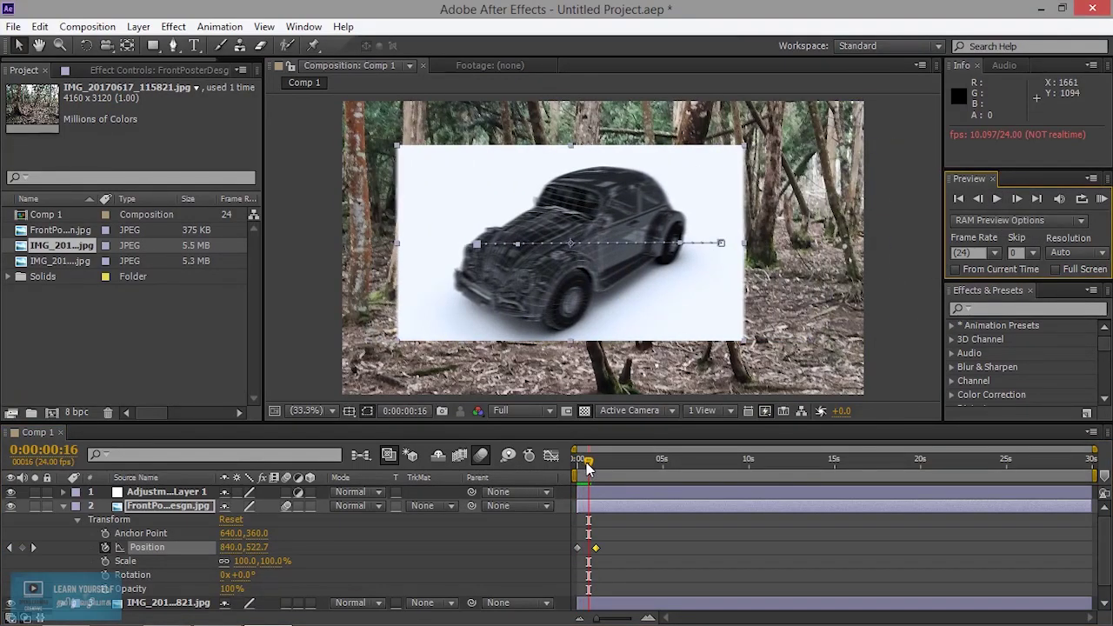
pyautogui.moveTo(587, 468); pyautogui.dragTo(577, 468)
pyautogui.click(997, 198)
pyautogui.click(1000, 196)
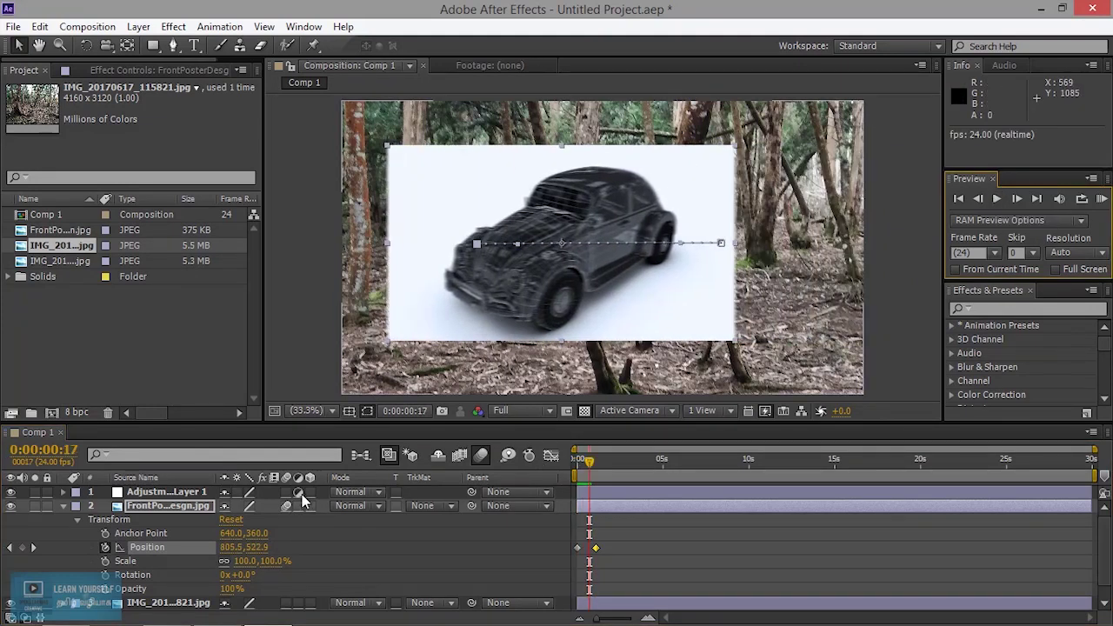
pyautogui.click(193, 494)
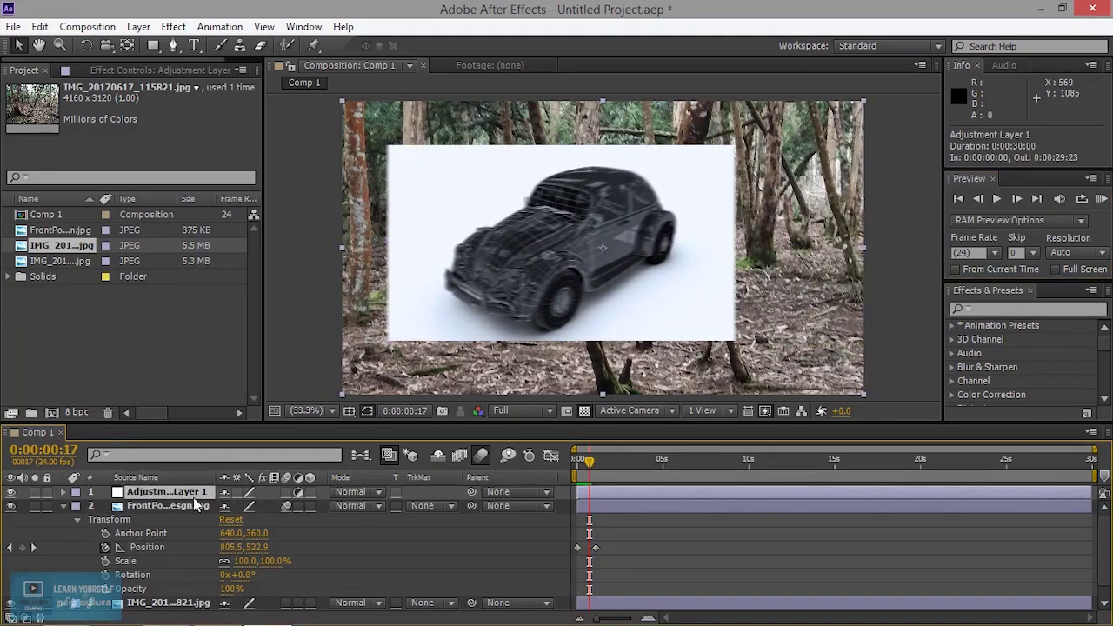
# Collapse the car layer's Transform and apply Color Correction > Hue/Saturation to Adjustment Layer 1
pyautogui.click(65, 507)
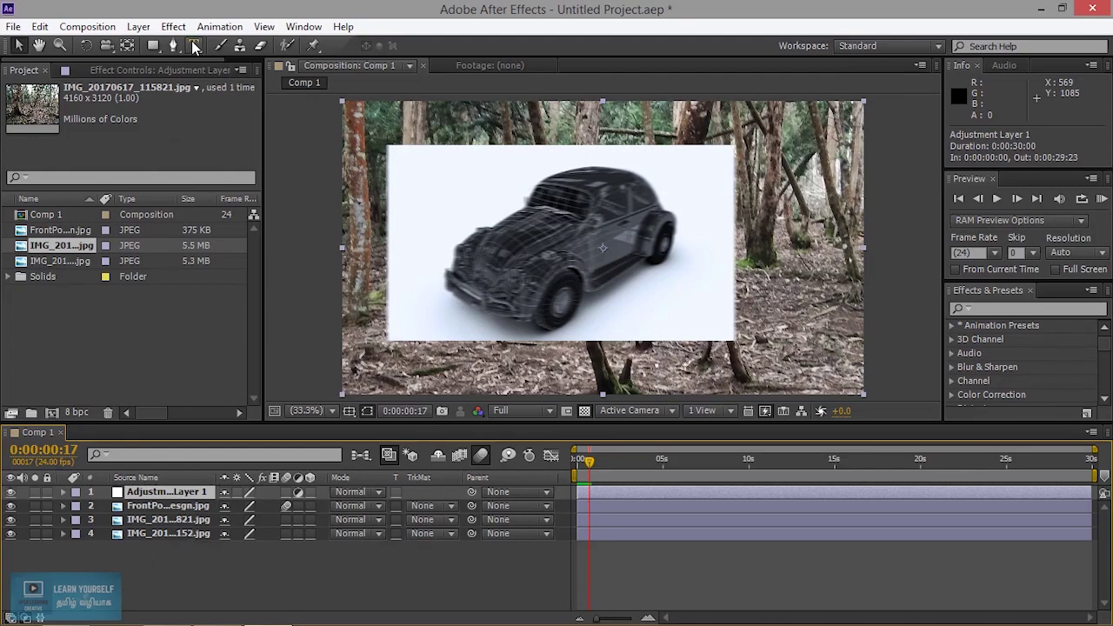
pyautogui.click(138, 27)
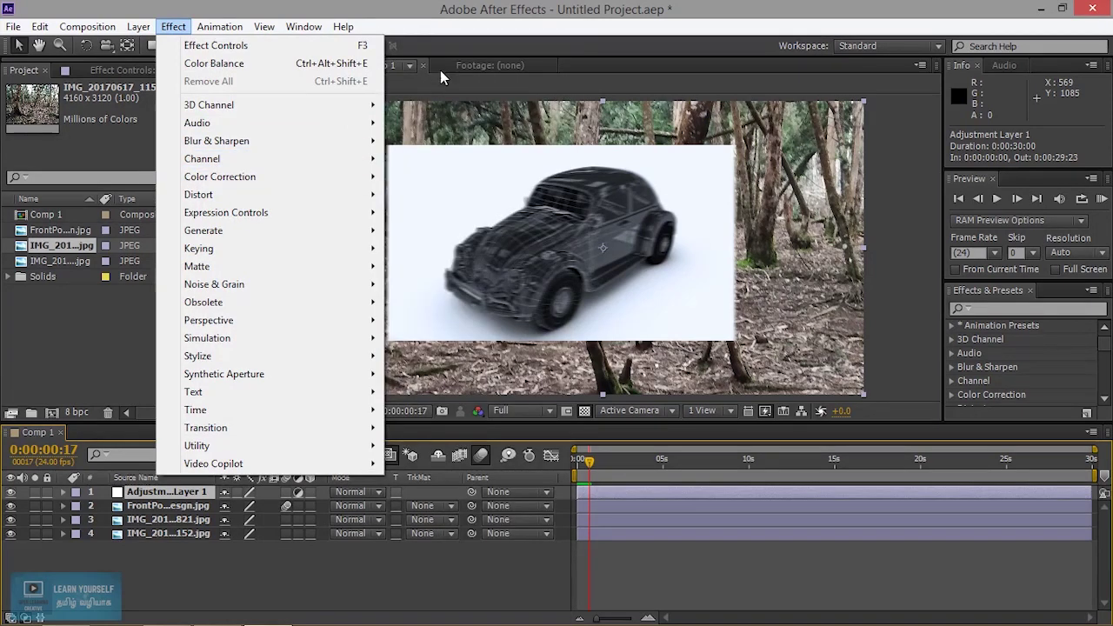
pyautogui.moveTo(297, 184)
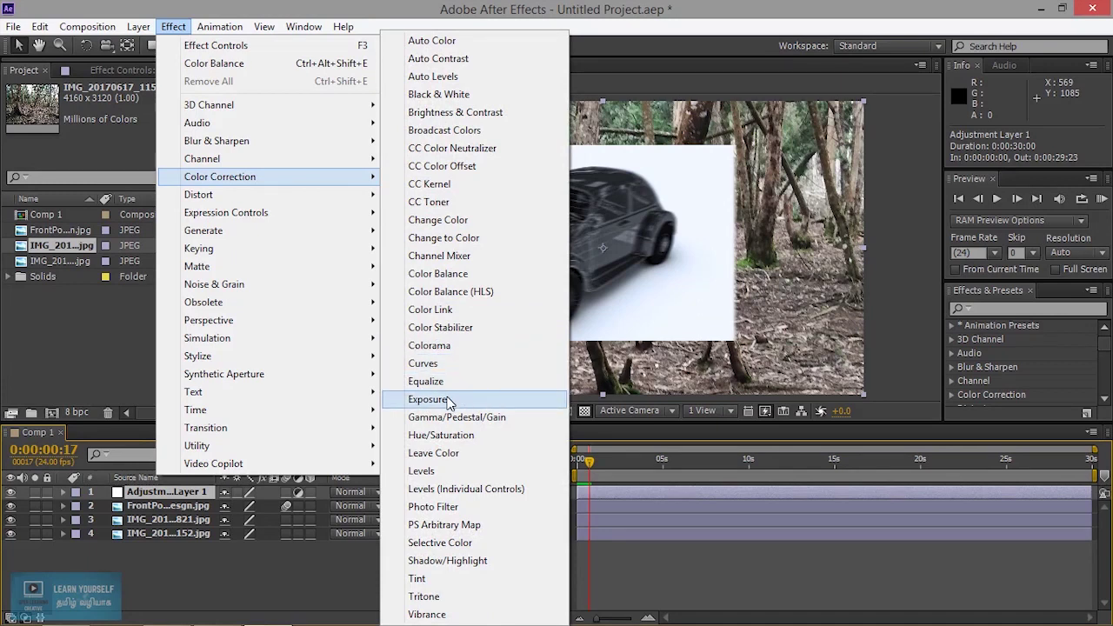
pyautogui.click(441, 435)
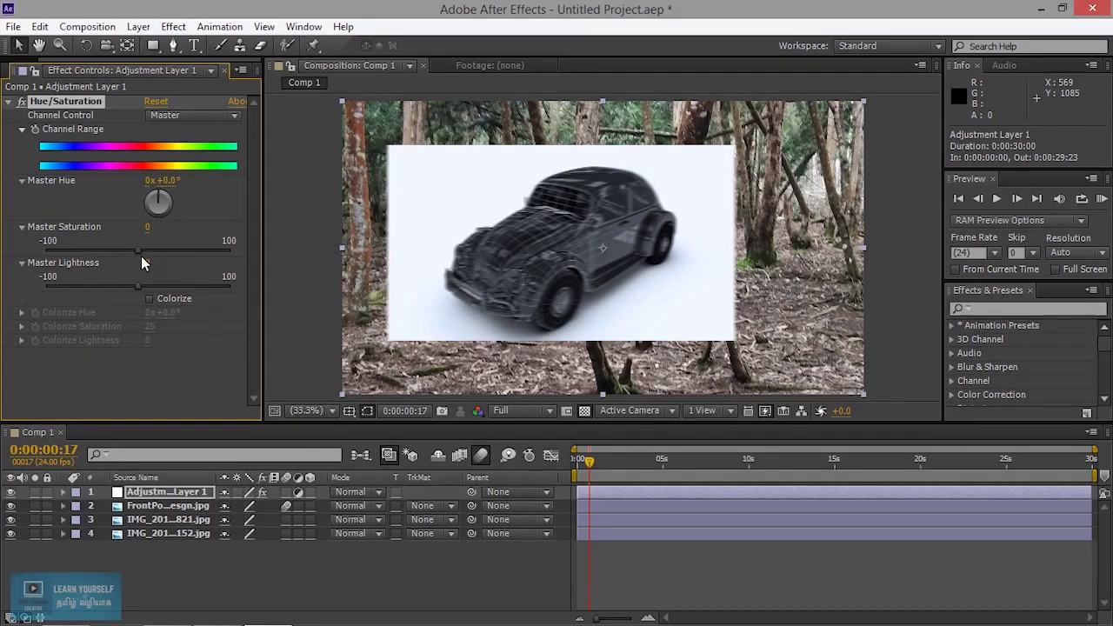
# Set Hue/Saturation Master Saturation to 64 and Master Lightness to -4, hiding the car poster layer
pyautogui.moveTo(139, 248); pyautogui.dragTo(164, 249)
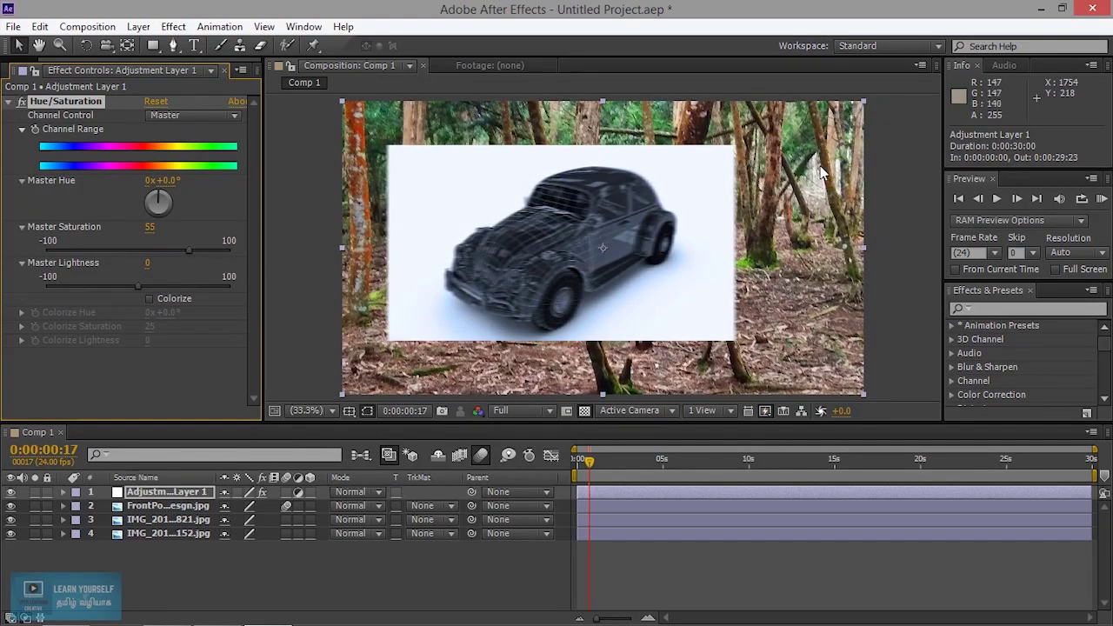
pyautogui.click(10, 506)
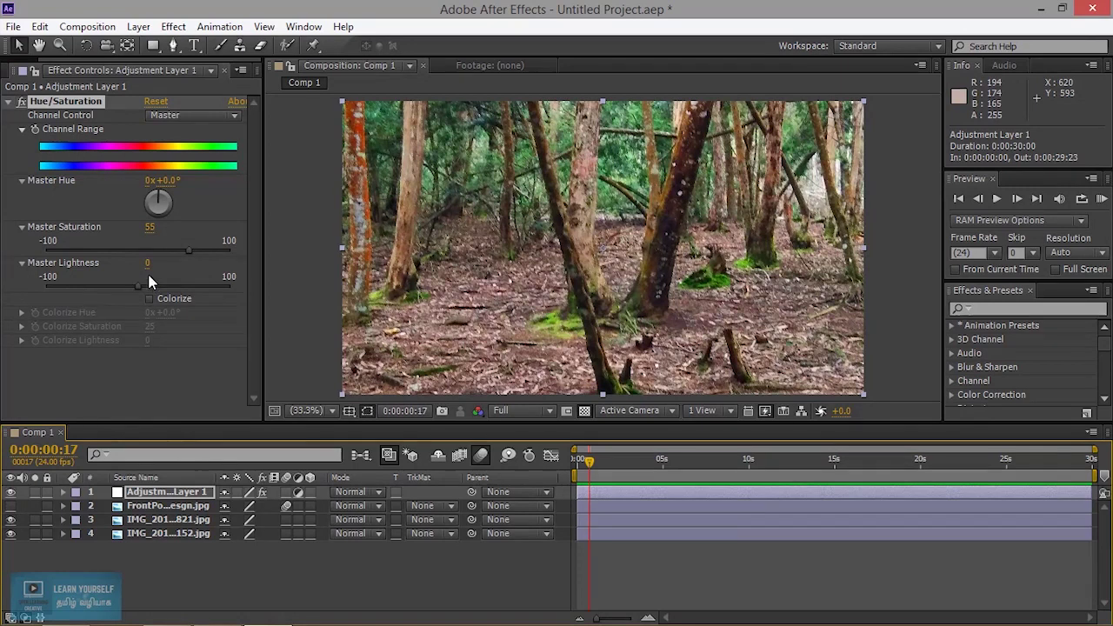
pyautogui.moveTo(138, 286); pyautogui.dragTo(121, 287)
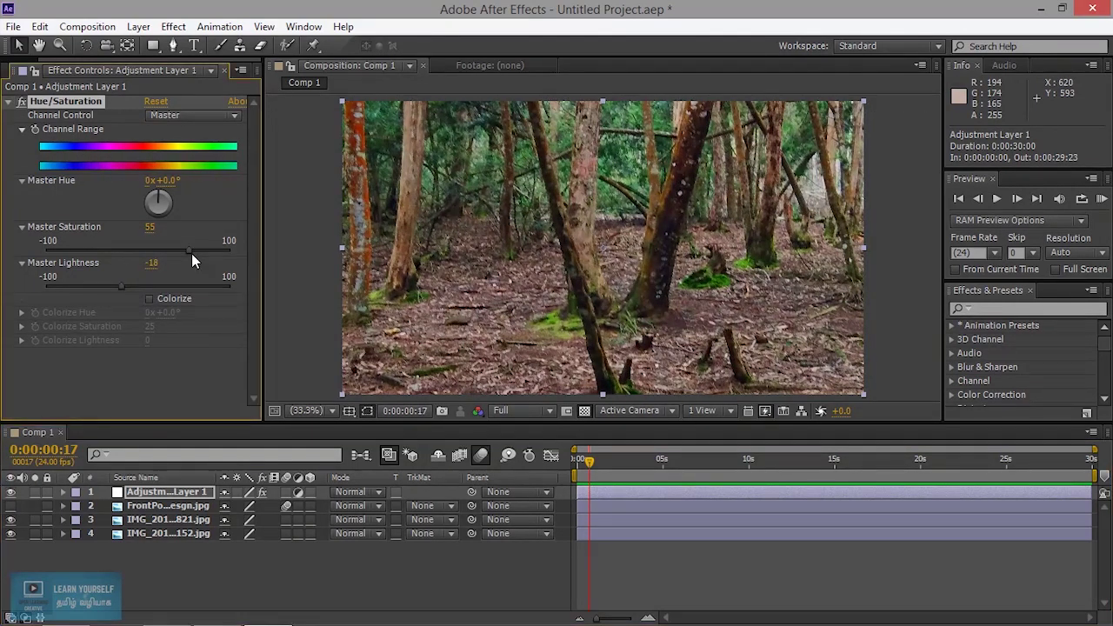
pyautogui.moveTo(190, 251); pyautogui.dragTo(199, 251)
pyautogui.moveTo(124, 287); pyautogui.dragTo(135, 287)
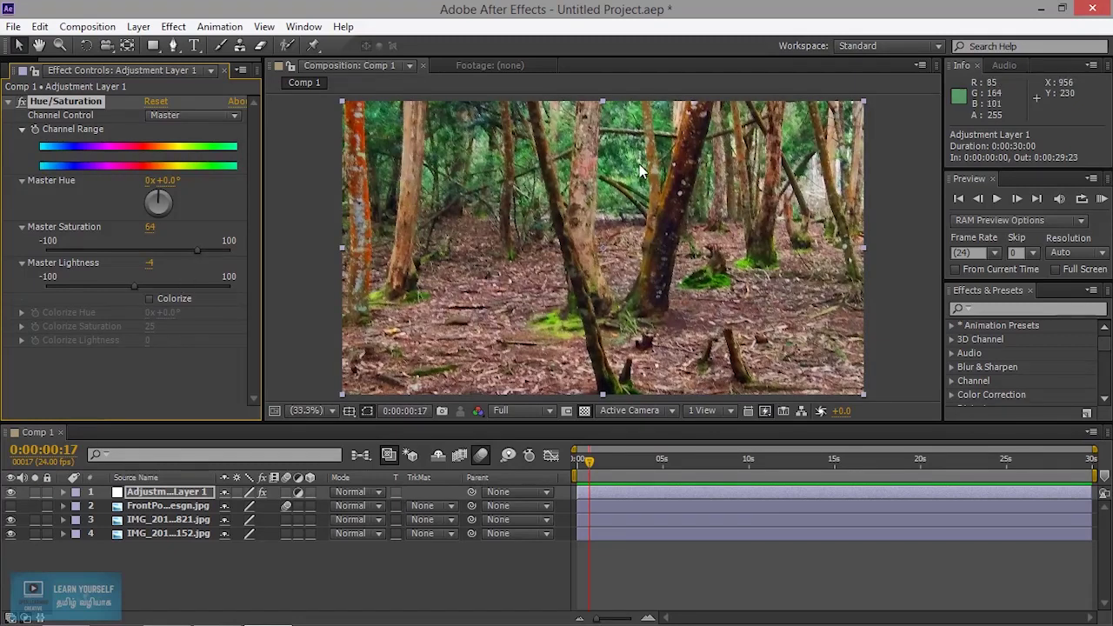
# Toggle the adjustment layer and forest photo on and off to compare the saturation boost
pyautogui.click(10, 493)
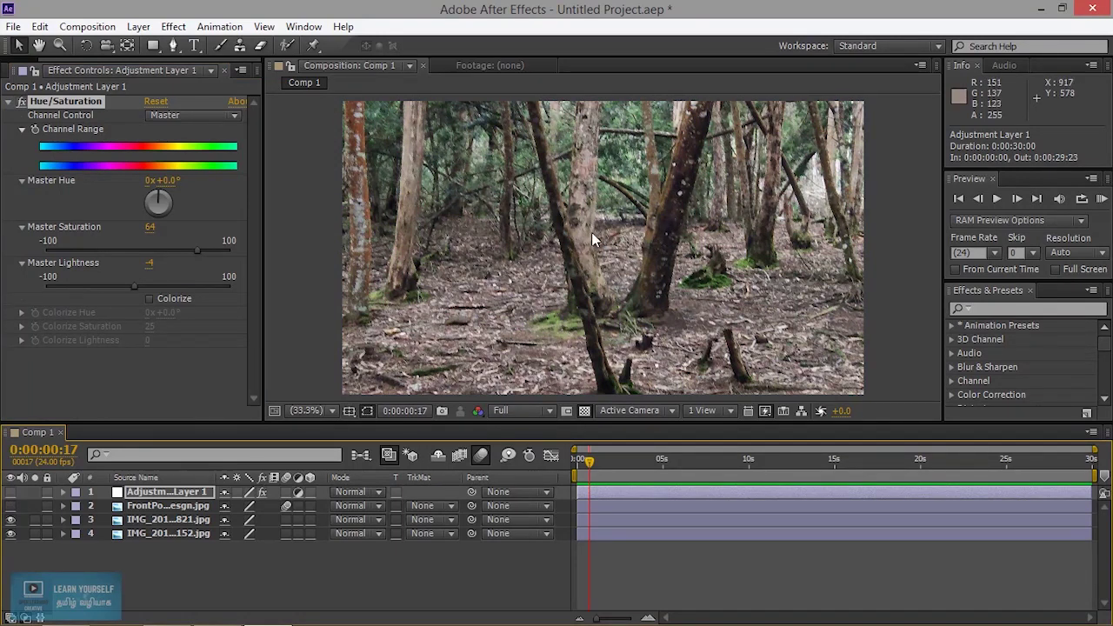
pyautogui.click(12, 493)
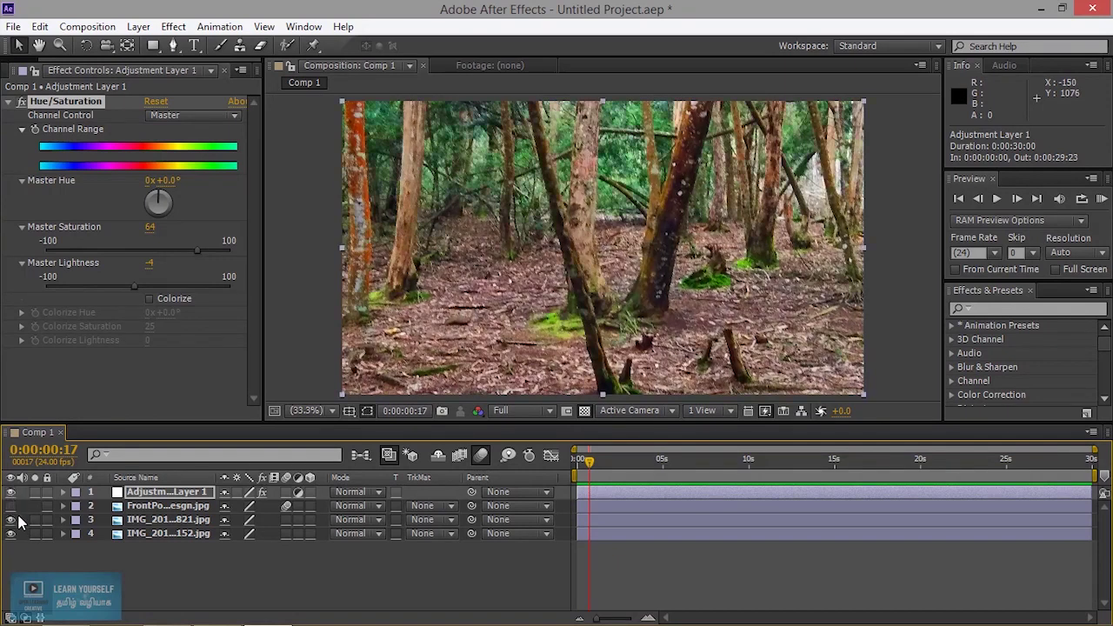
pyautogui.click(172, 520)
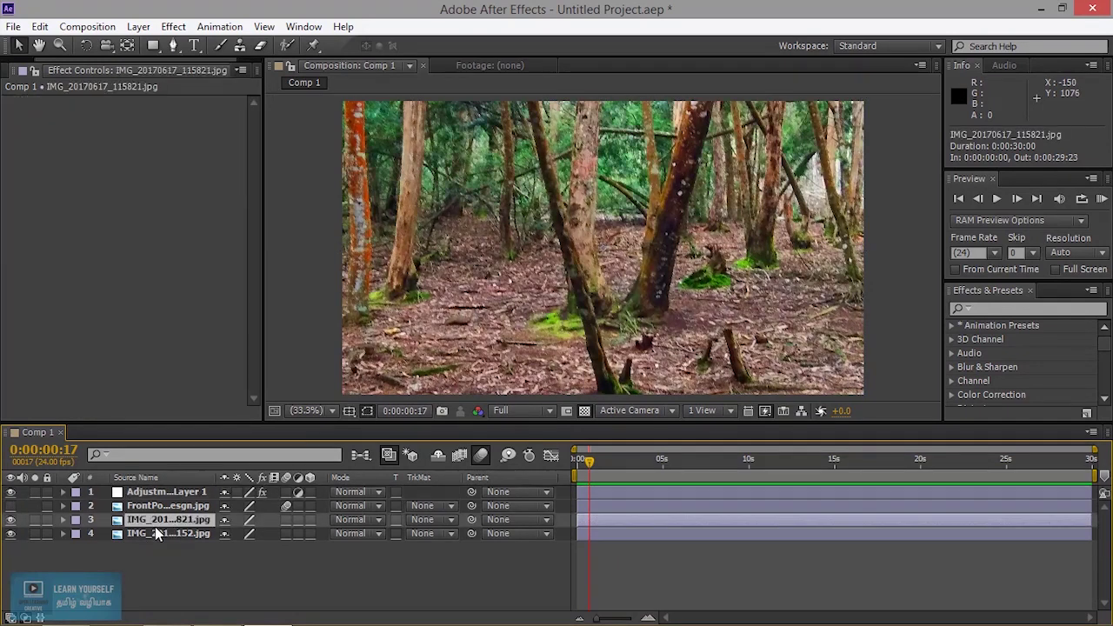
pyautogui.click(11, 519)
pyautogui.click(11, 519)
pyautogui.click(165, 491)
pyautogui.click(12, 491)
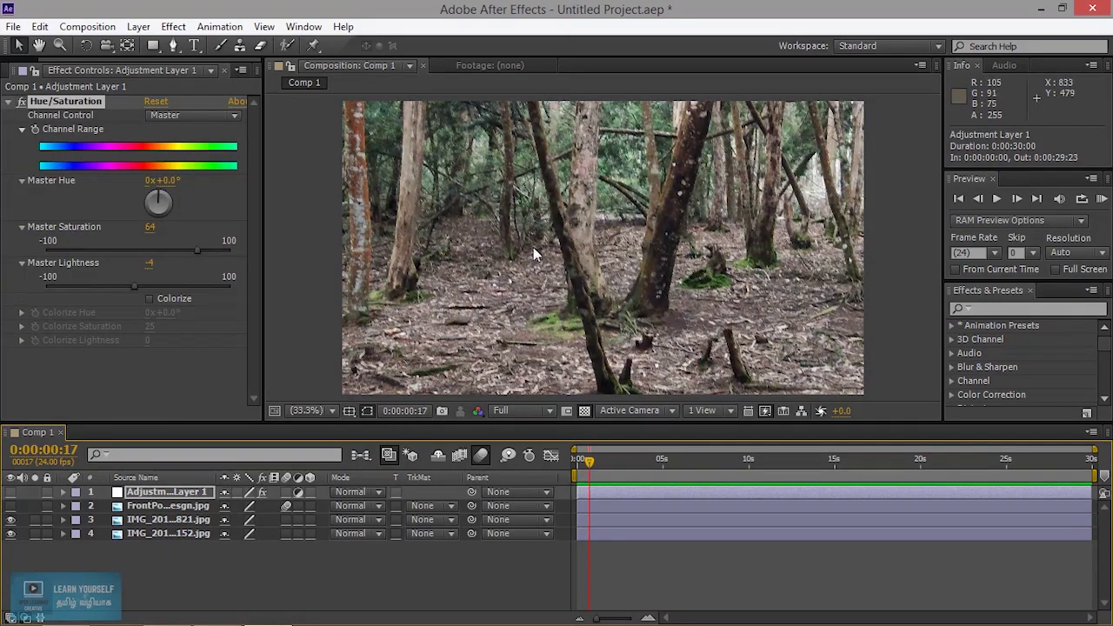
pyautogui.click(12, 493)
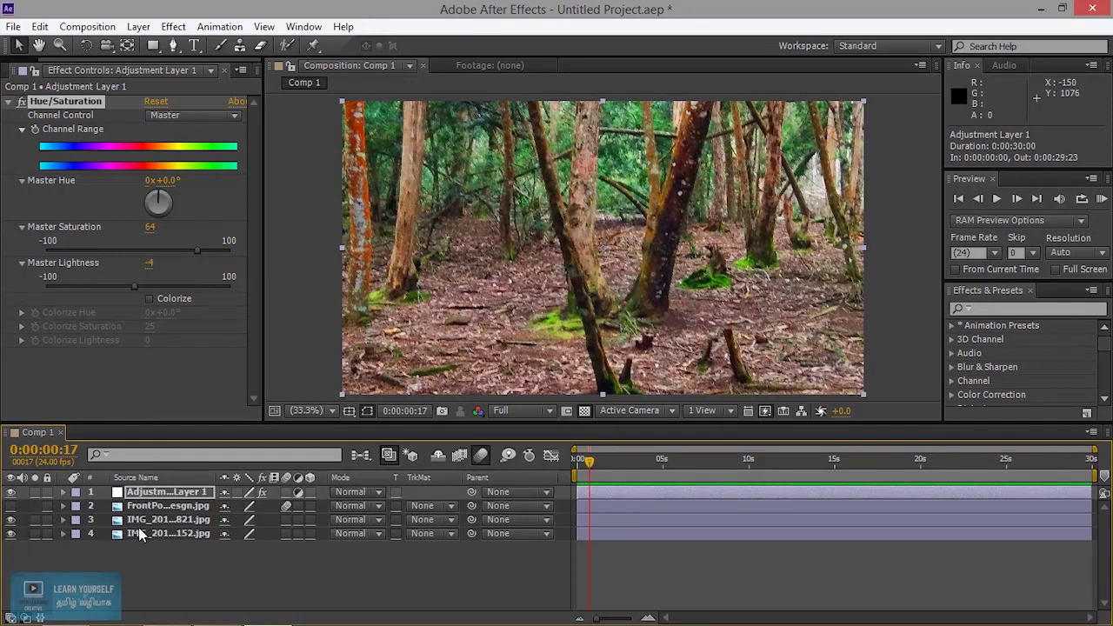
# Hide the forest photo and move the bottom photo to frame the rocky ledge
pyautogui.click(171, 520)
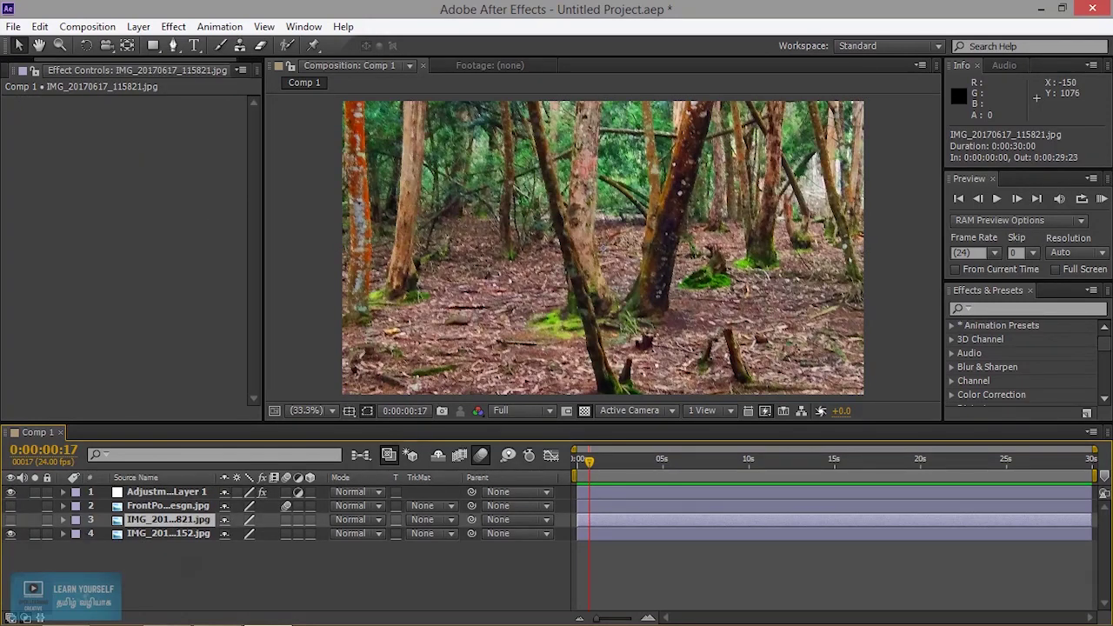
pyautogui.click(11, 519)
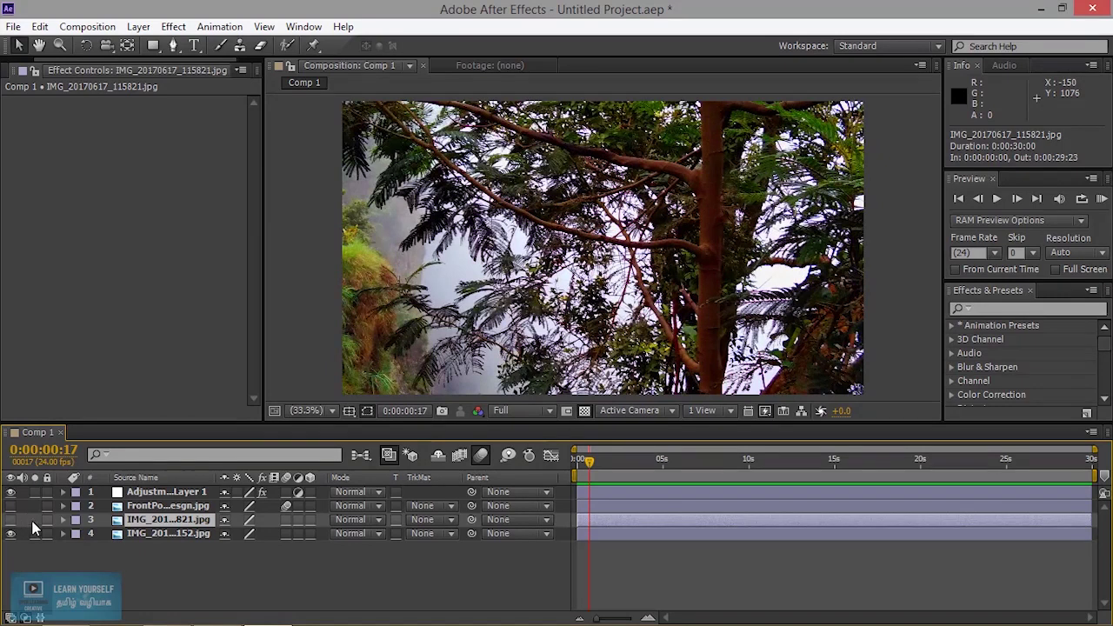
pyautogui.moveTo(628, 287); pyautogui.dragTo(668, 158)
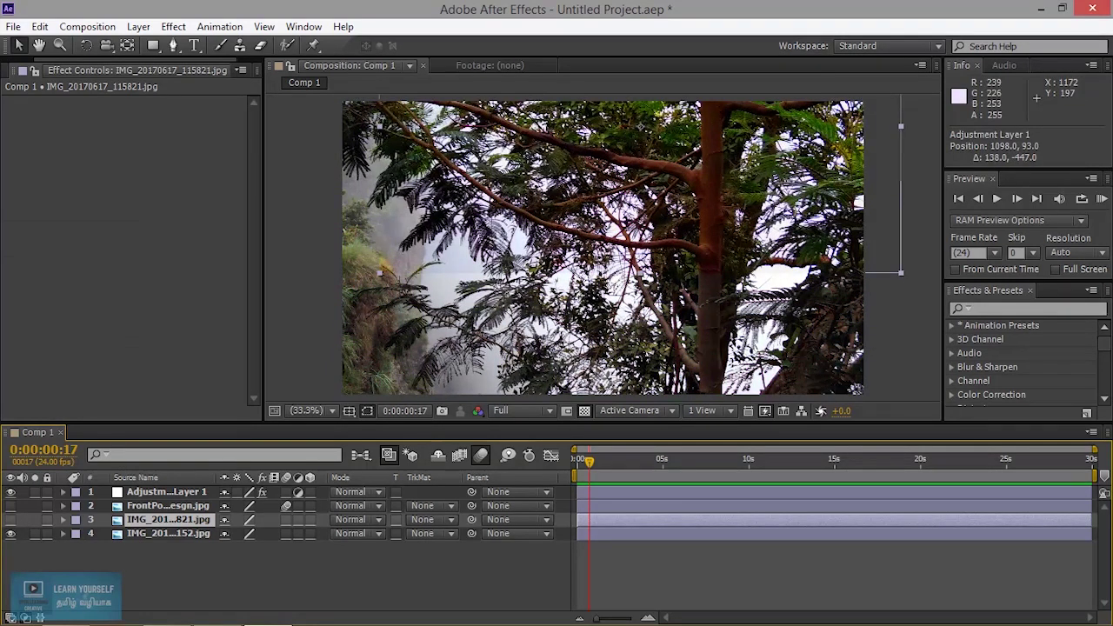
pyautogui.click(190, 535)
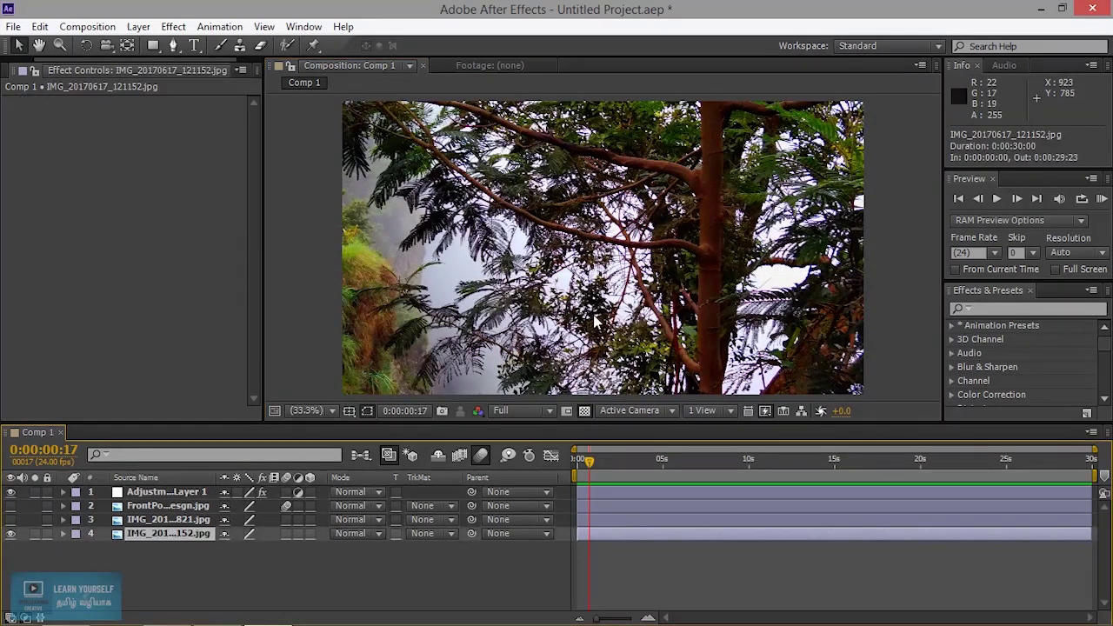
pyautogui.moveTo(595, 320); pyautogui.dragTo(763, 101)
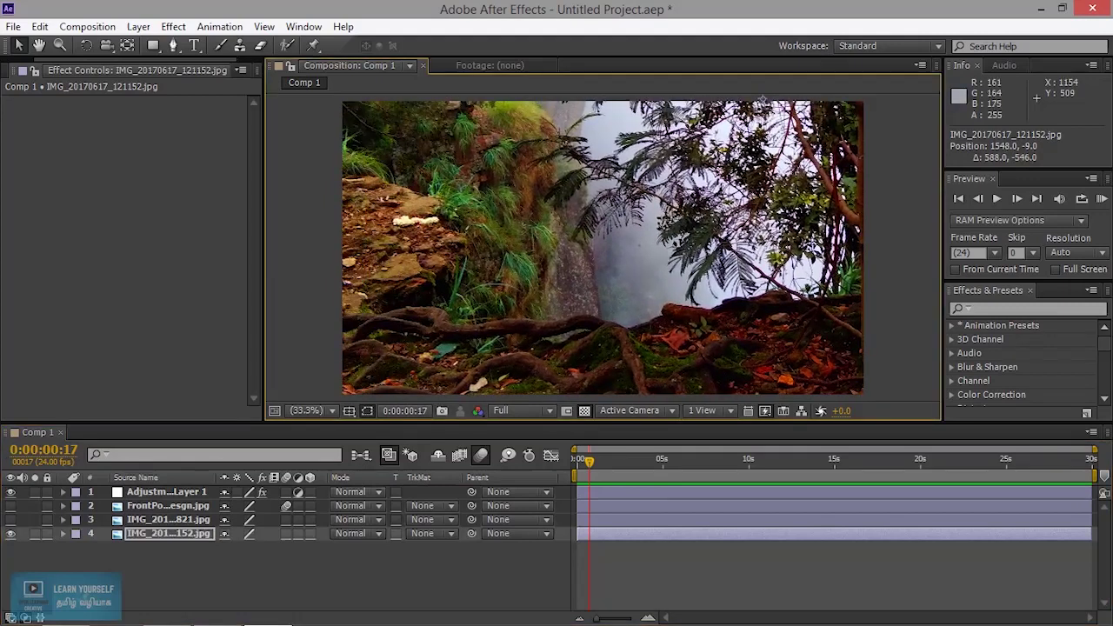
pyautogui.moveTo(495, 202); pyautogui.dragTo(539, 281)
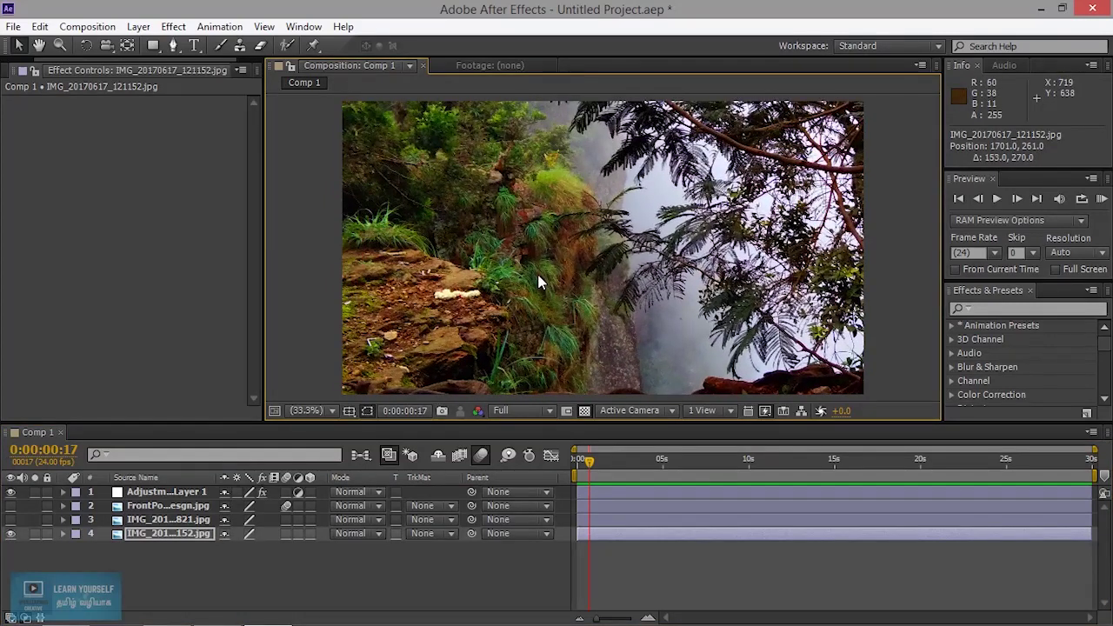
# Compare the grading, then turn off the top layer's Adjustment Layer switch so it becomes plain white
pyautogui.click(13, 492)
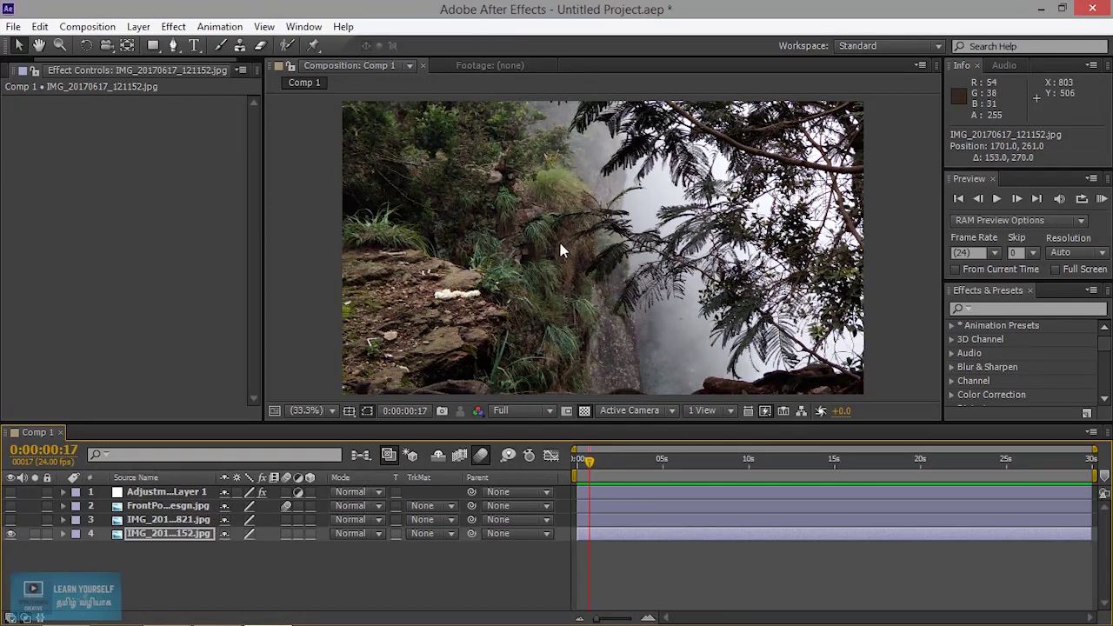
pyautogui.click(12, 492)
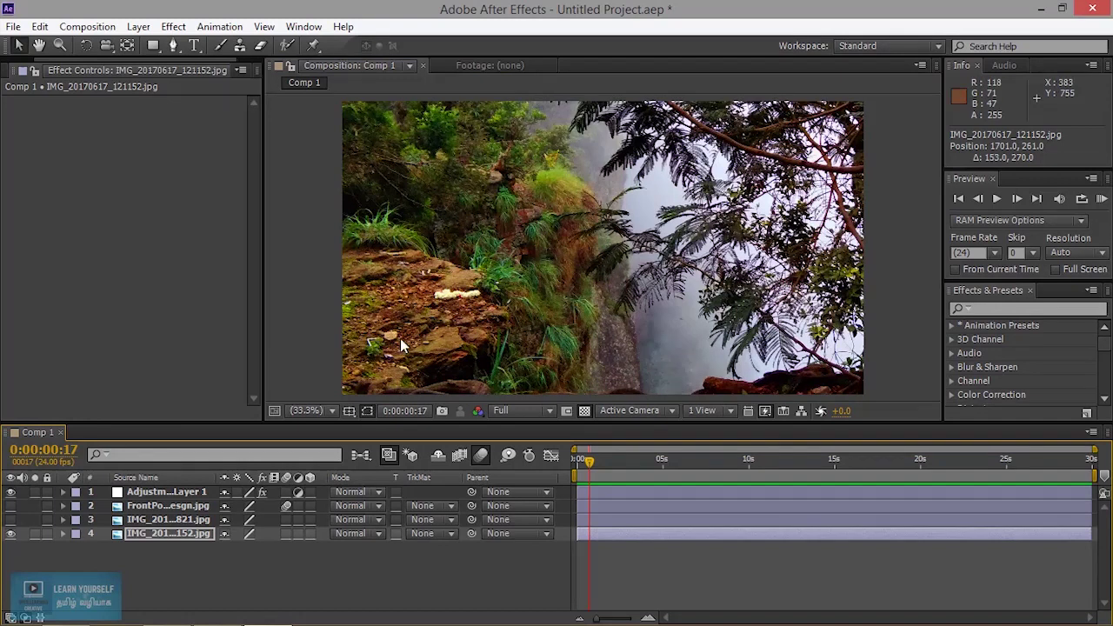
pyautogui.click(182, 518)
pyautogui.click(181, 507)
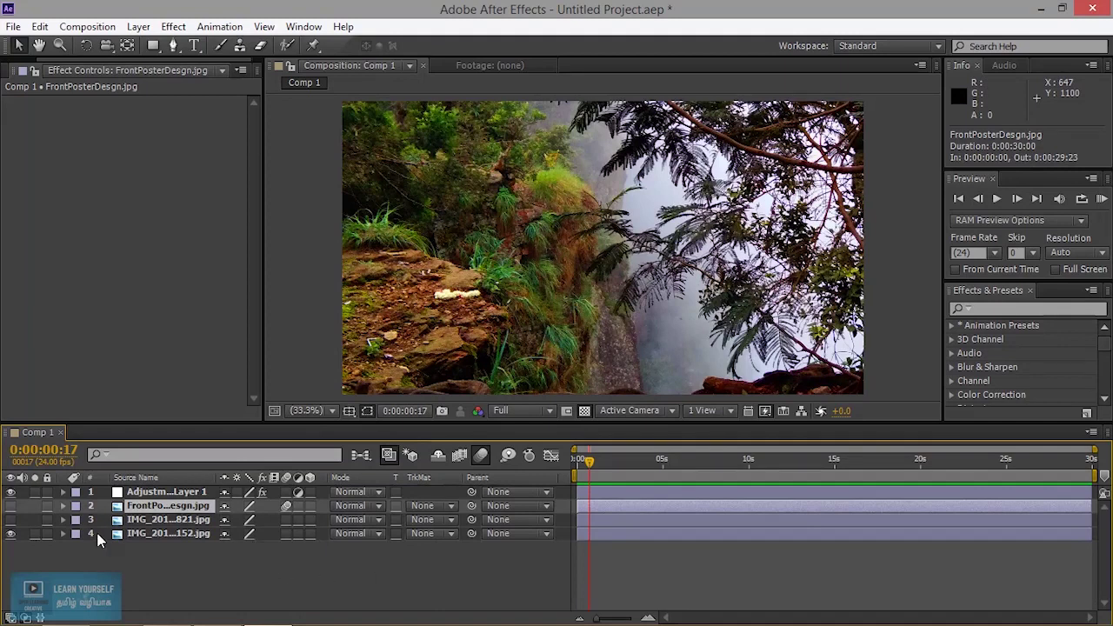
pyautogui.click(297, 492)
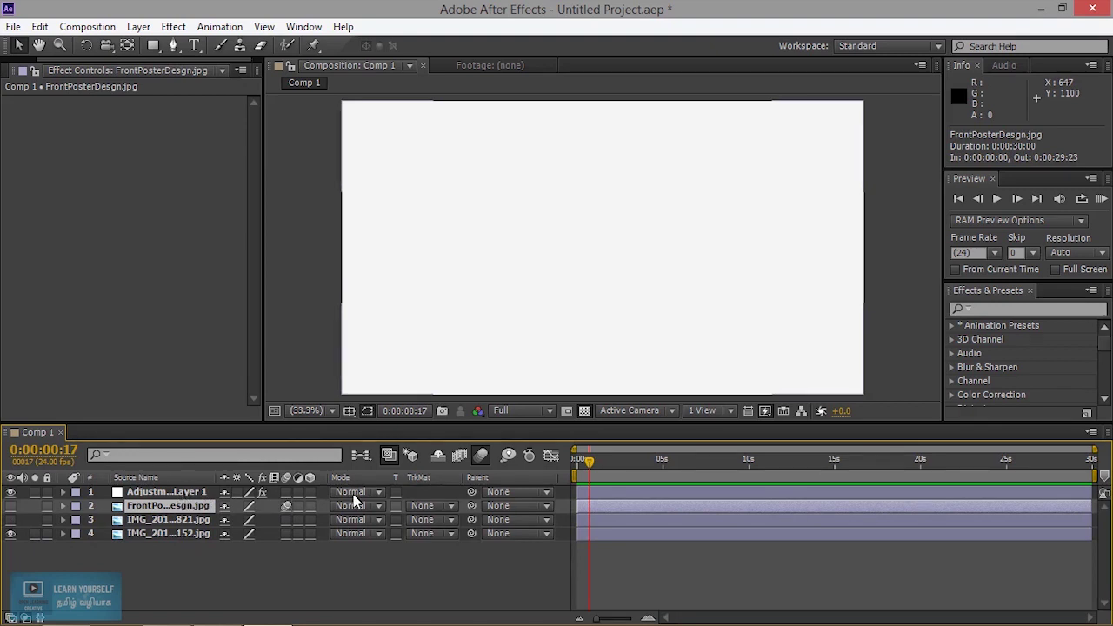
# Check the white top layer, then drag the adjustment layer to the bottom of the stack
pyautogui.click(10, 492)
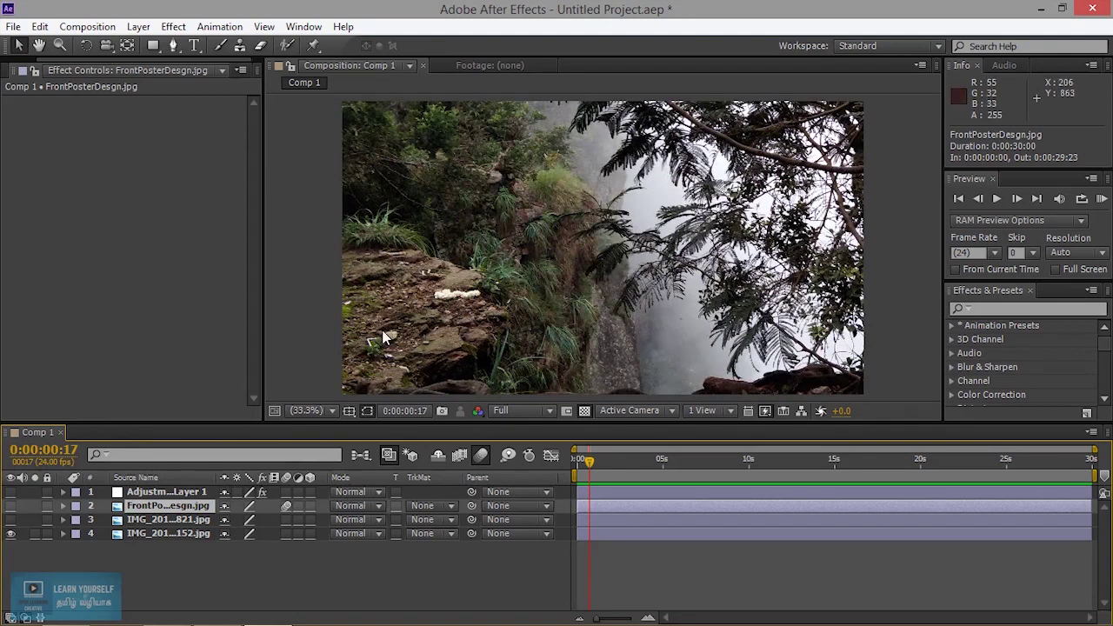
pyautogui.click(10, 492)
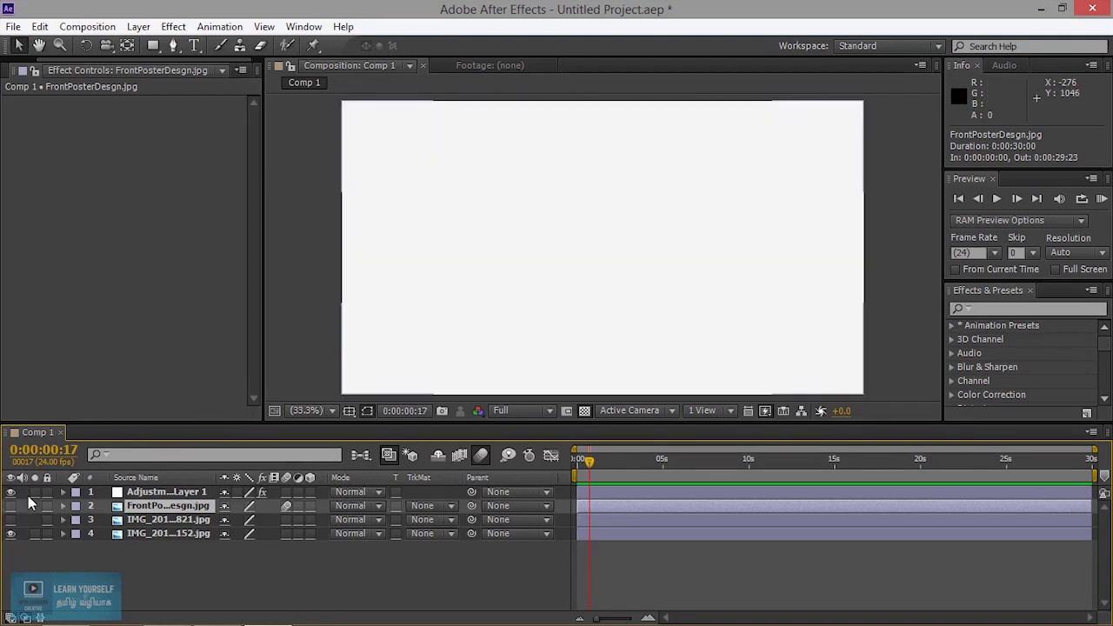
pyautogui.moveTo(159, 493); pyautogui.dragTo(153, 566)
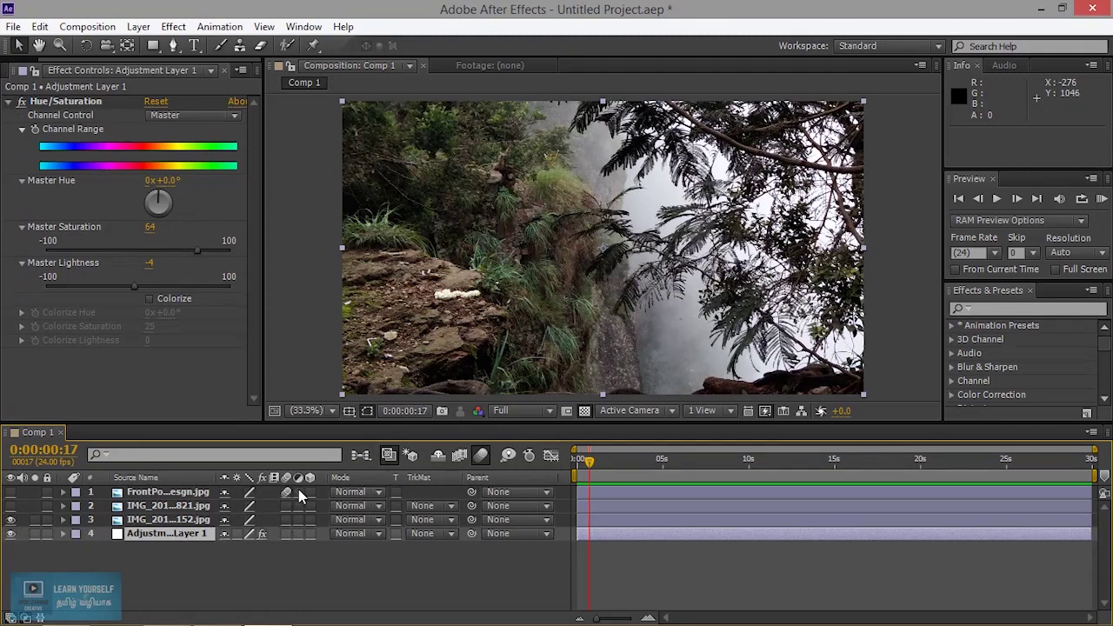
# Restore Adjustment Layer 1 as an adjustment layer at the top of the stack and show the forest photo
pyautogui.moveTo(194, 535); pyautogui.dragTo(194, 514)
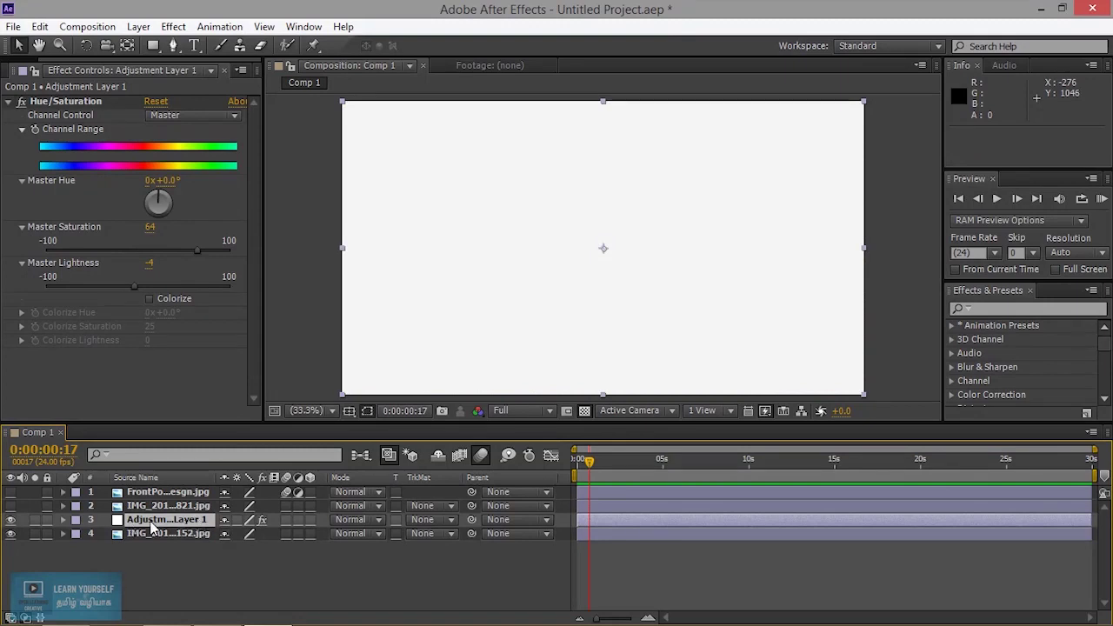
pyautogui.click(299, 521)
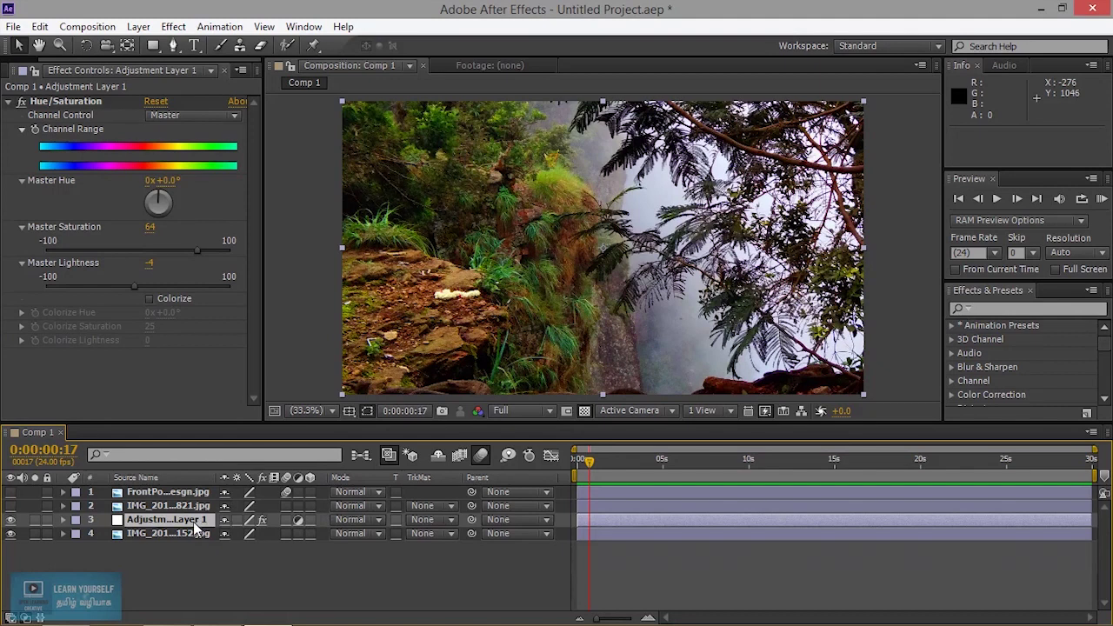
pyautogui.moveTo(196, 523); pyautogui.dragTo(199, 513)
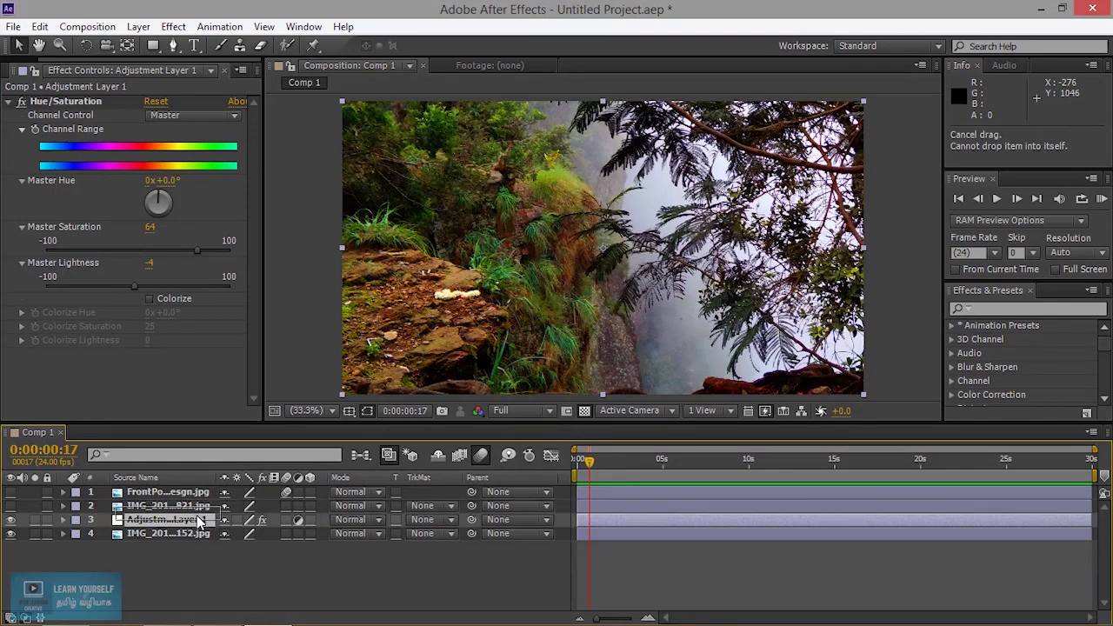
pyautogui.click(180, 508)
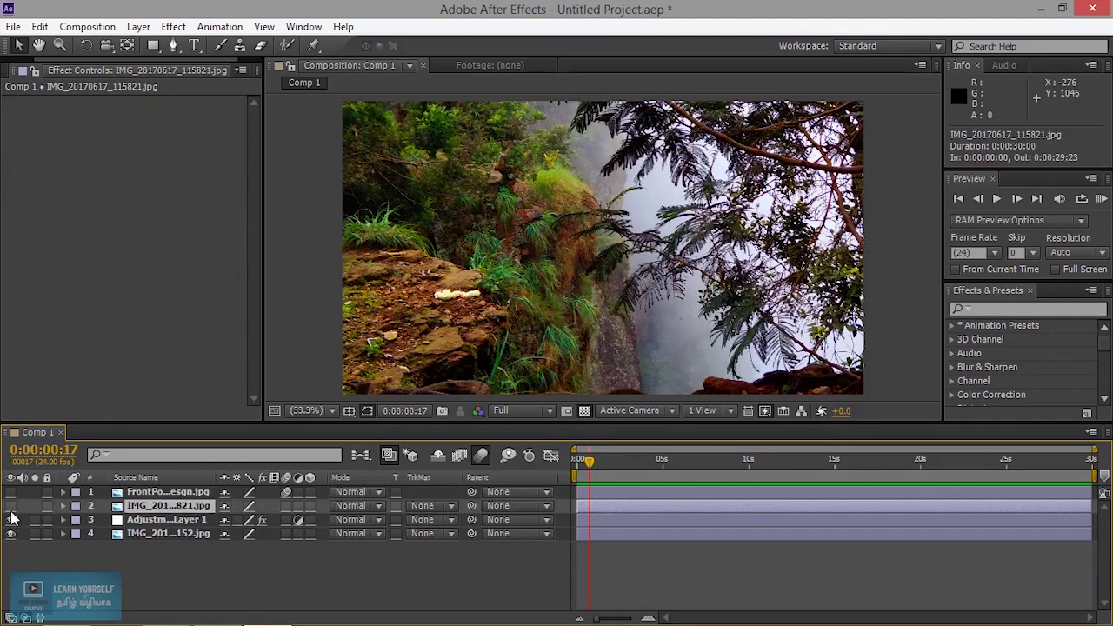
pyautogui.click(10, 506)
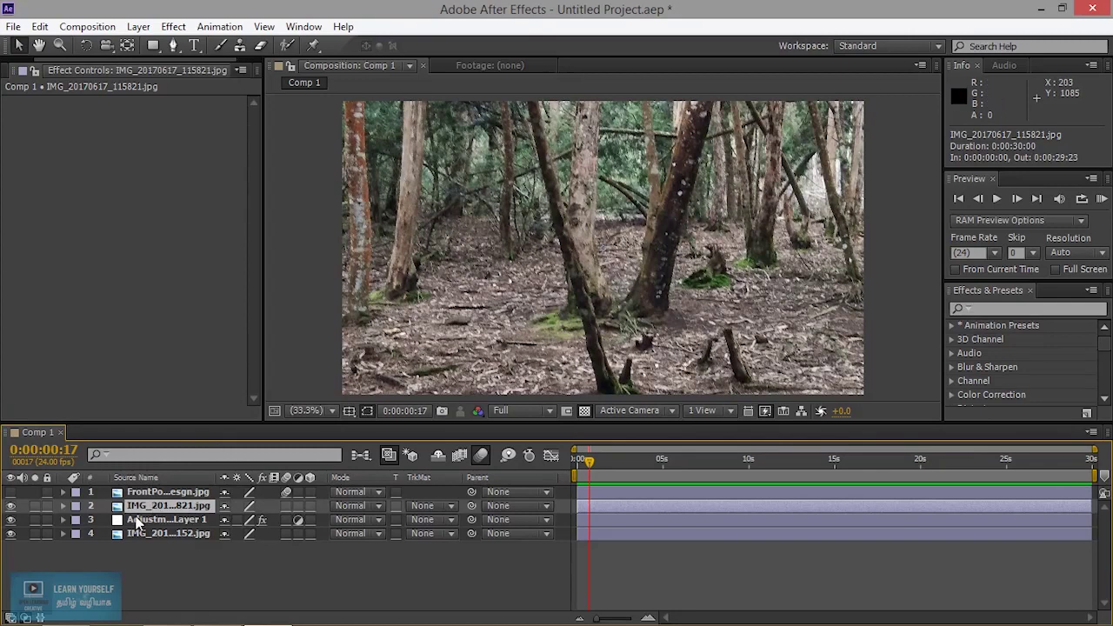
pyautogui.moveTo(145, 520); pyautogui.dragTo(153, 504)
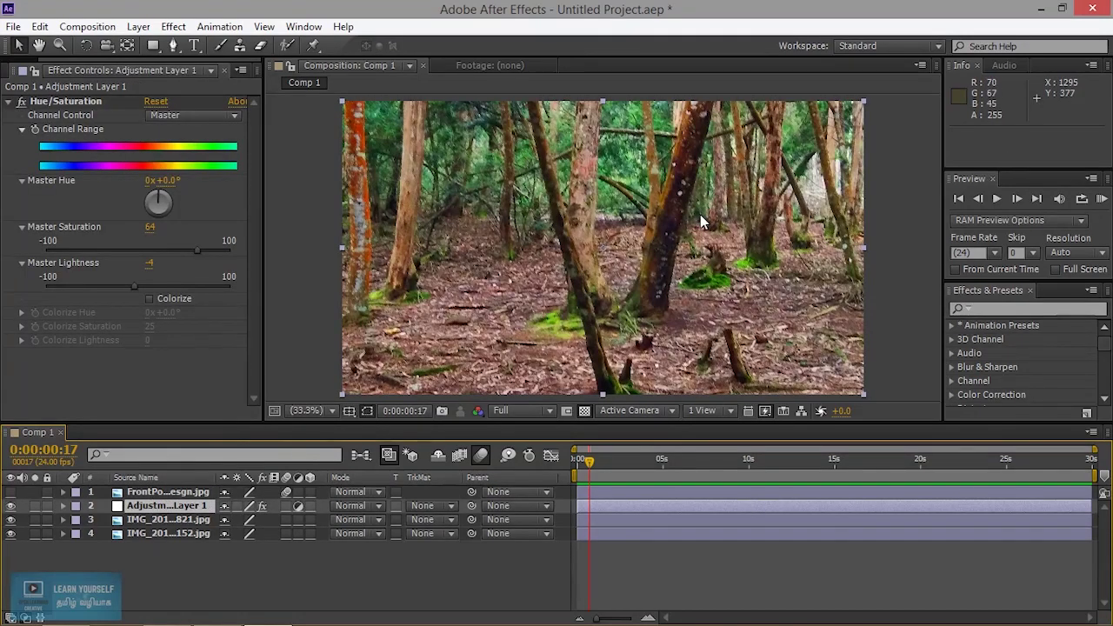
pyautogui.moveTo(150, 507); pyautogui.dragTo(150, 492)
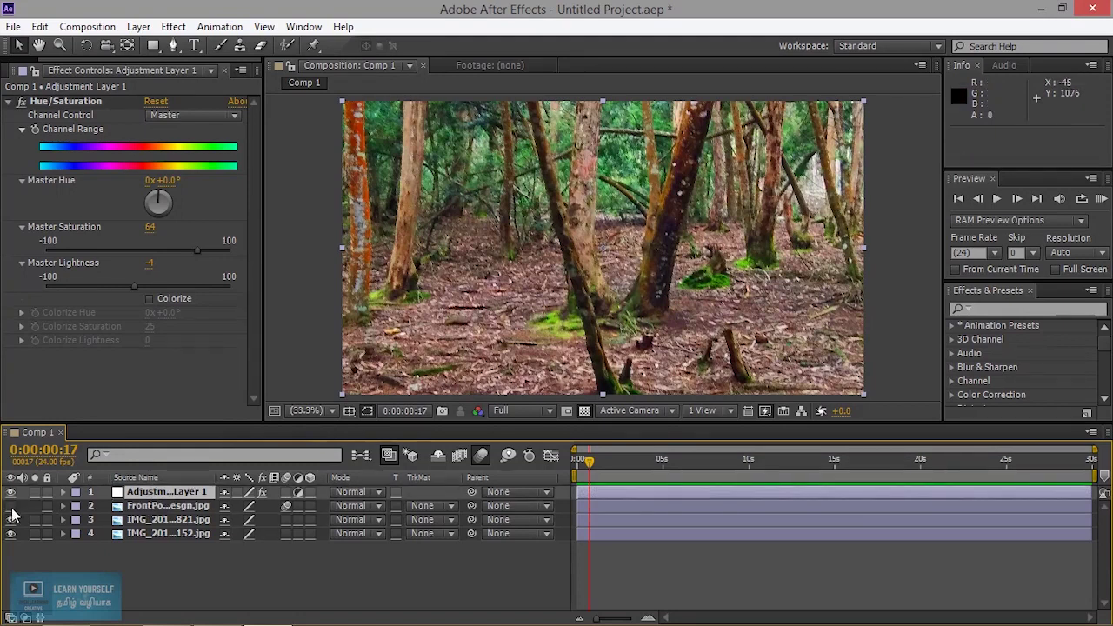
# Show the car poster layer and make it a 3D layer
pyautogui.click(10, 506)
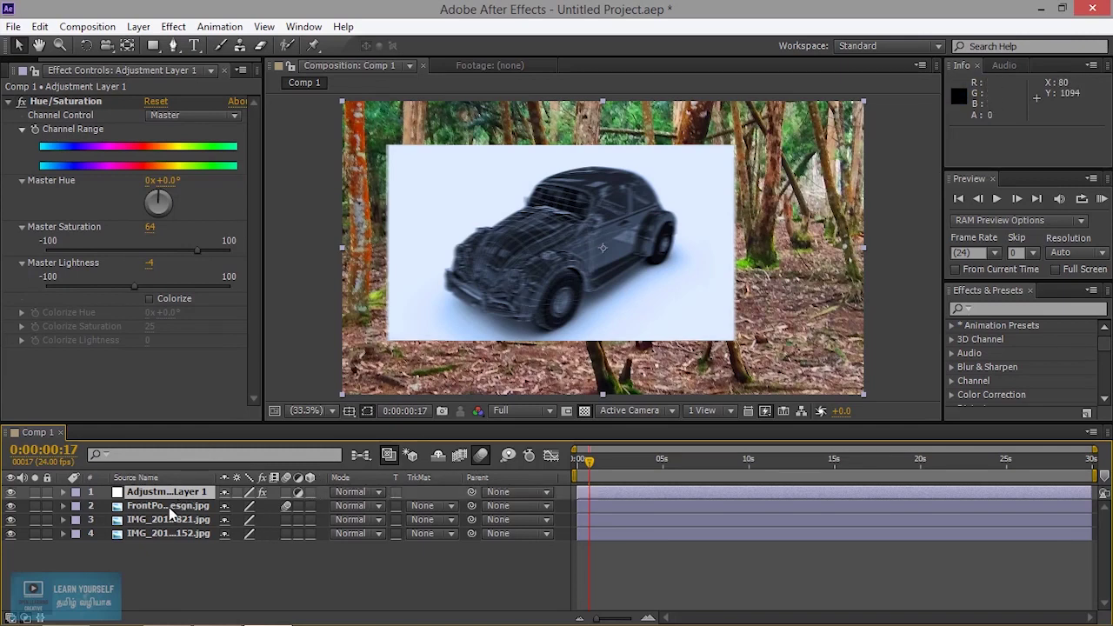
pyautogui.click(168, 507)
pyautogui.click(309, 505)
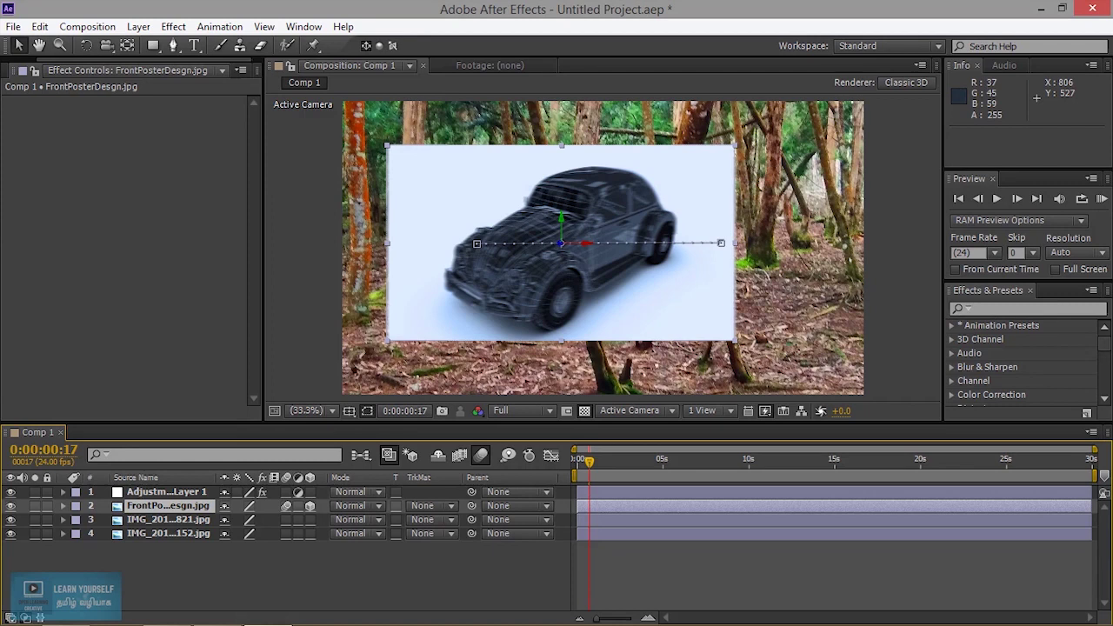
# Bring the 3D car poster closer to the camera and slide it to the right
pyautogui.moveTo(561, 244)
pyautogui.mouseDown()
pyautogui.moveTo(416, 246)
pyautogui.moveTo(591, 292)
pyautogui.mouseUp()
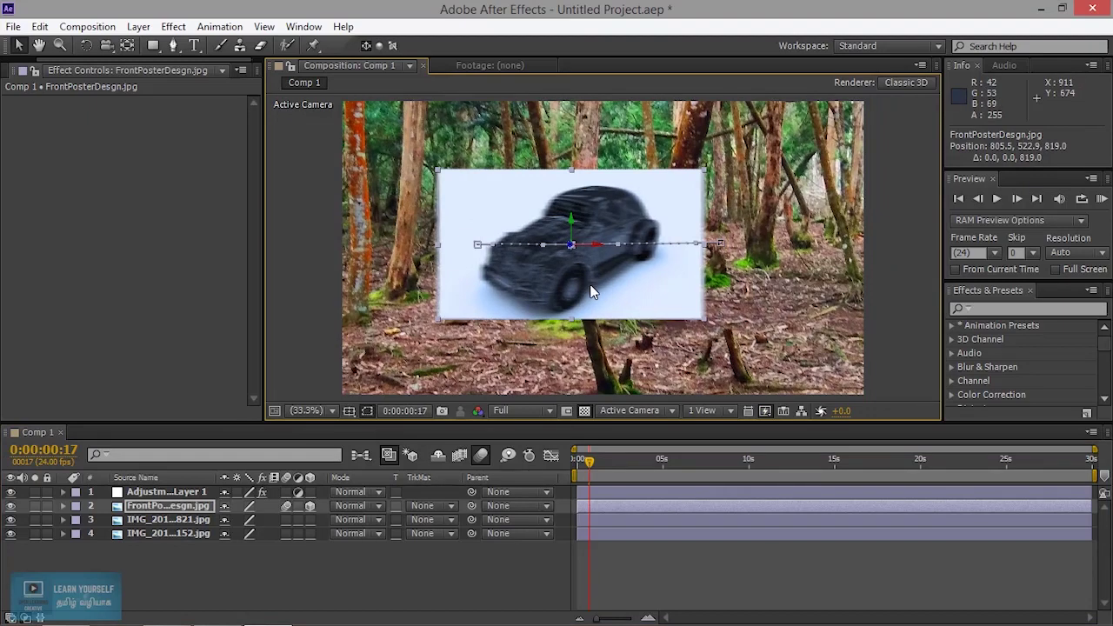
pyautogui.moveTo(600, 246); pyautogui.dragTo(647, 248)
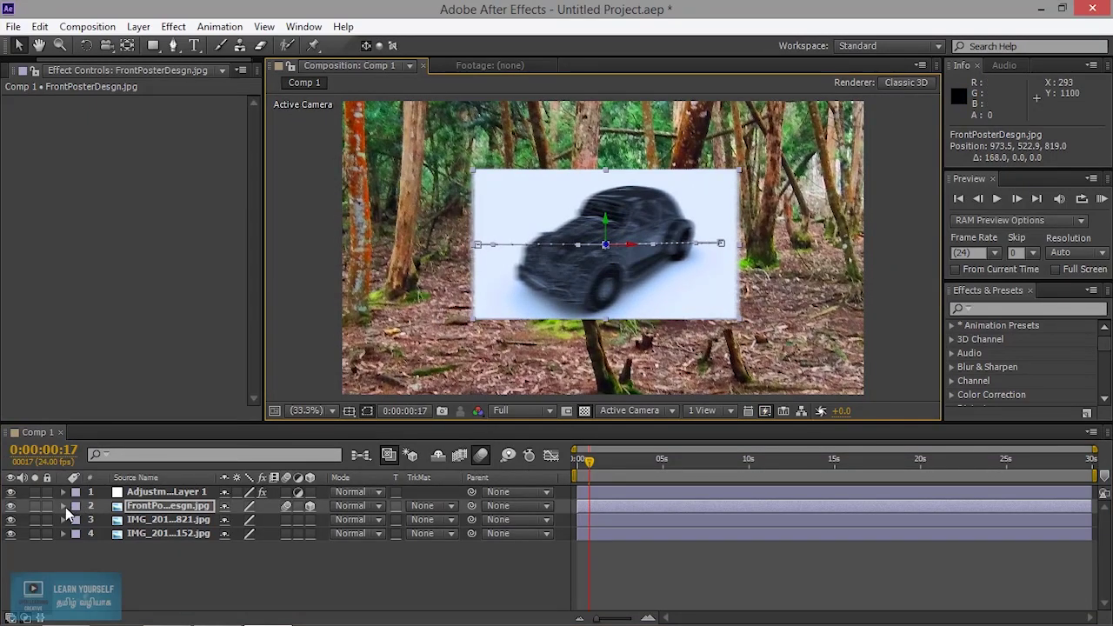
pyautogui.click(65, 507)
pyautogui.scroll(-1, 65, 508)
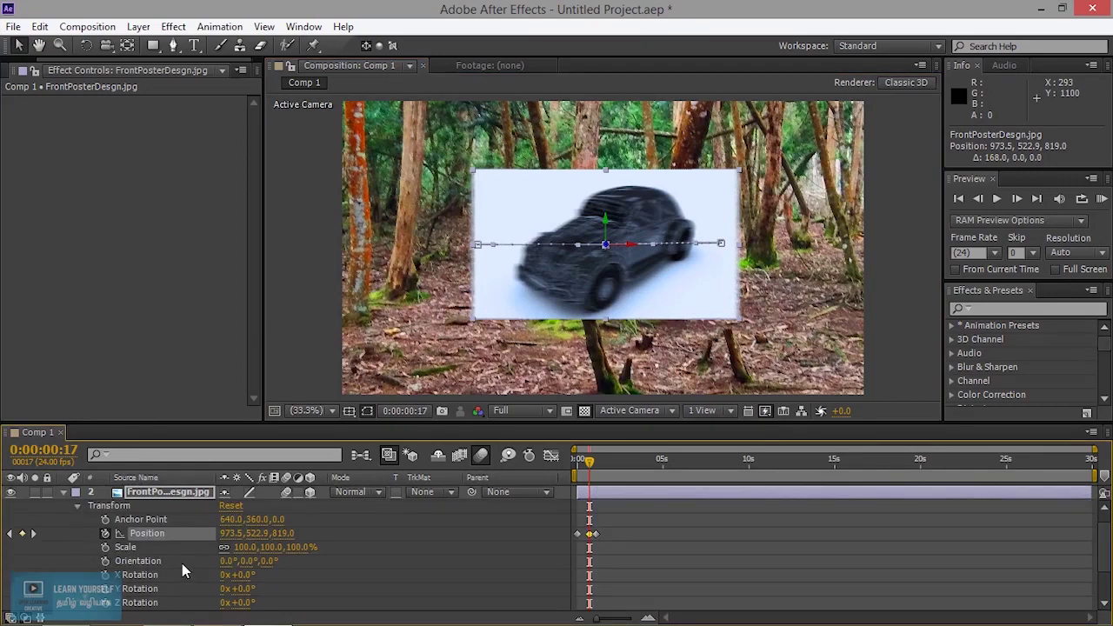
pyautogui.scroll(-2, 184, 565)
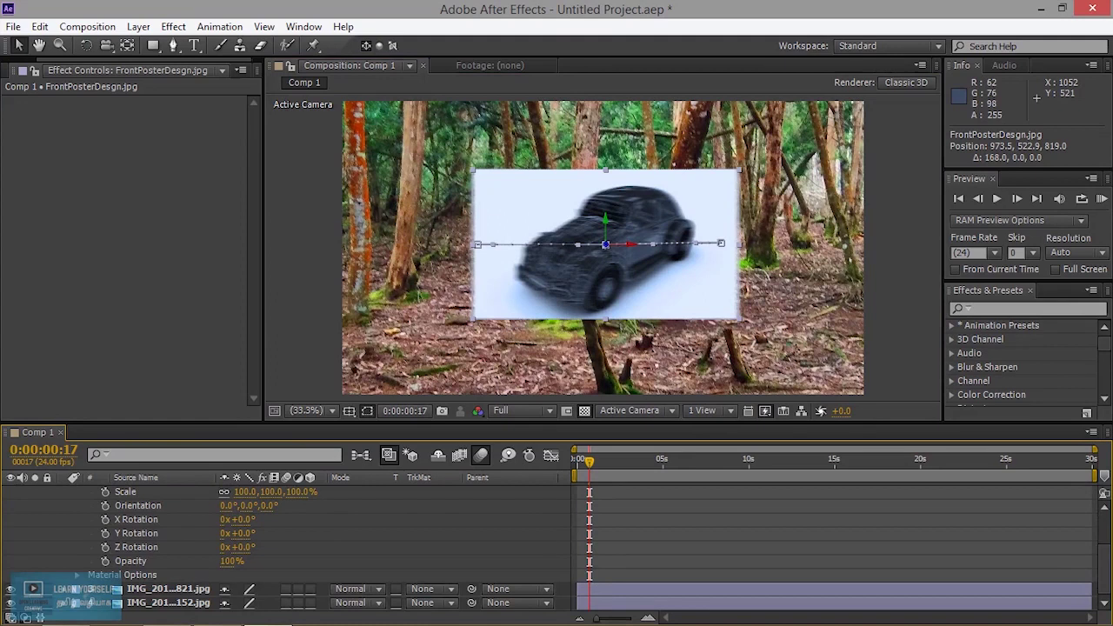
# Rotate the car poster to −59° on its Y axis, undoing an accidental X rotation
pyautogui.moveTo(237, 519); pyautogui.dragTo(144, 519)
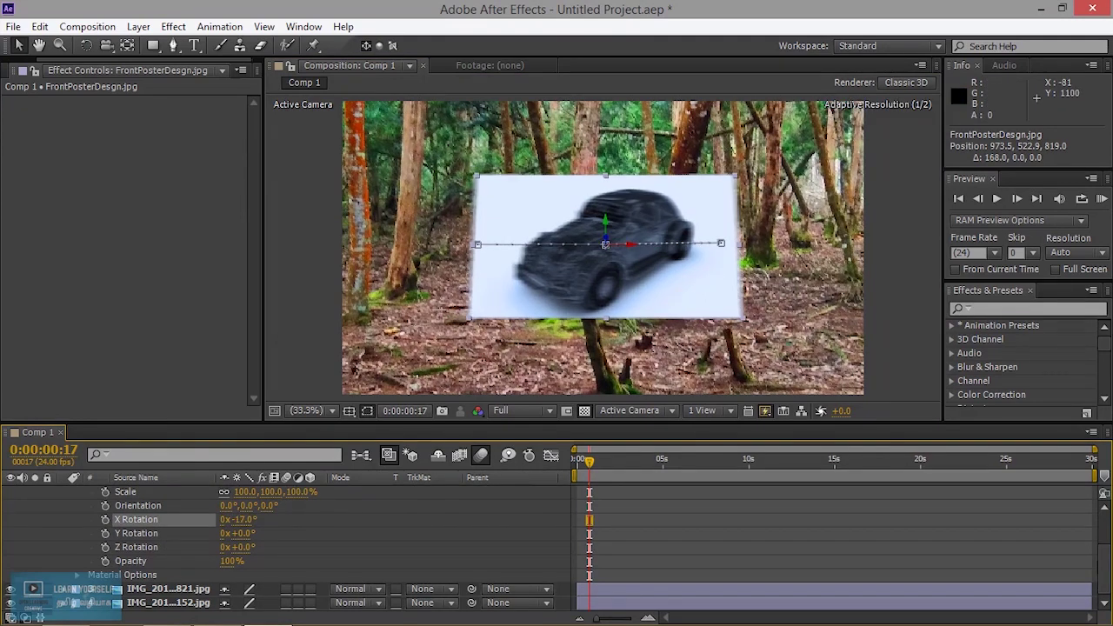
pyautogui.hotkey('ctrl', 'z')
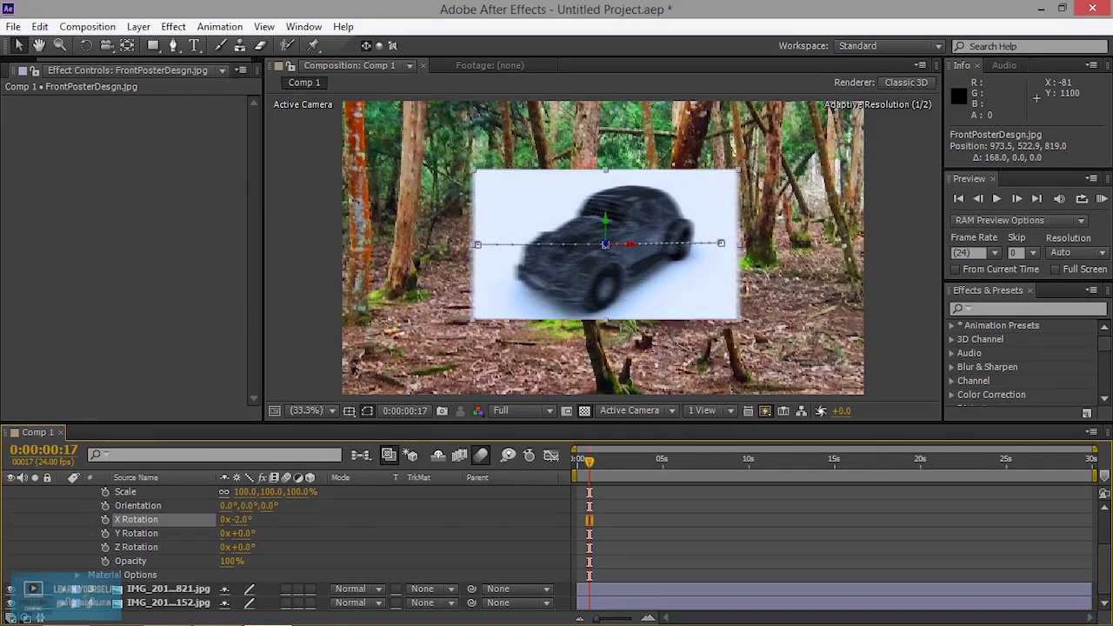
pyautogui.hotkey('ctrl', 'z')
pyautogui.moveTo(238, 533); pyautogui.dragTo(131, 533)
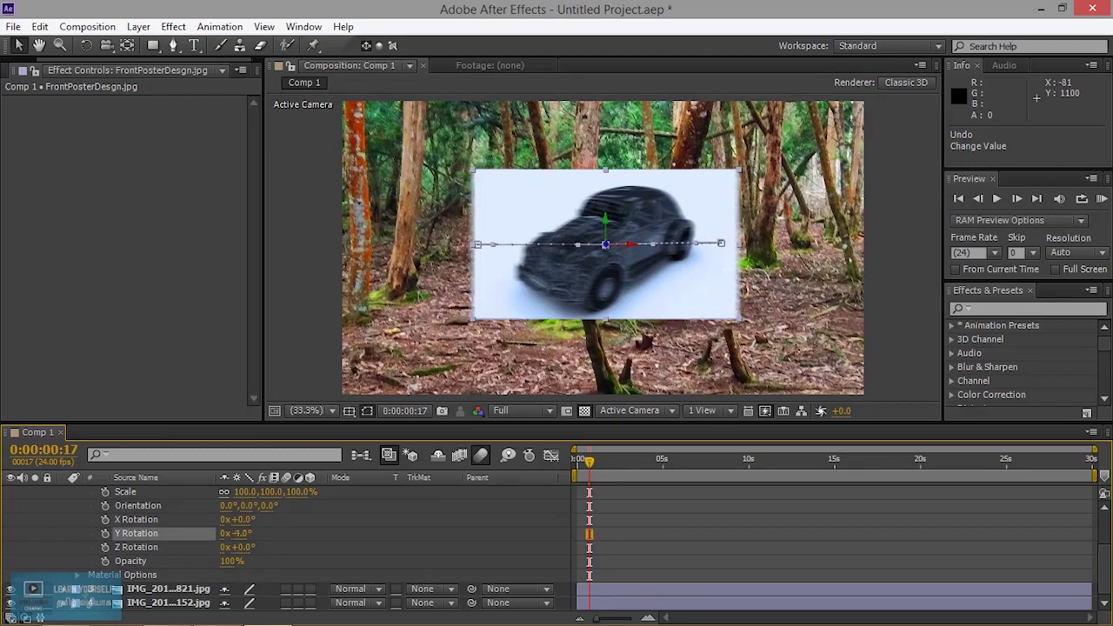
pyautogui.moveTo(239, 534)
pyautogui.mouseDown()
pyautogui.moveTo(212, 533)
pyautogui.moveTo(261, 534)
pyautogui.mouseUp()
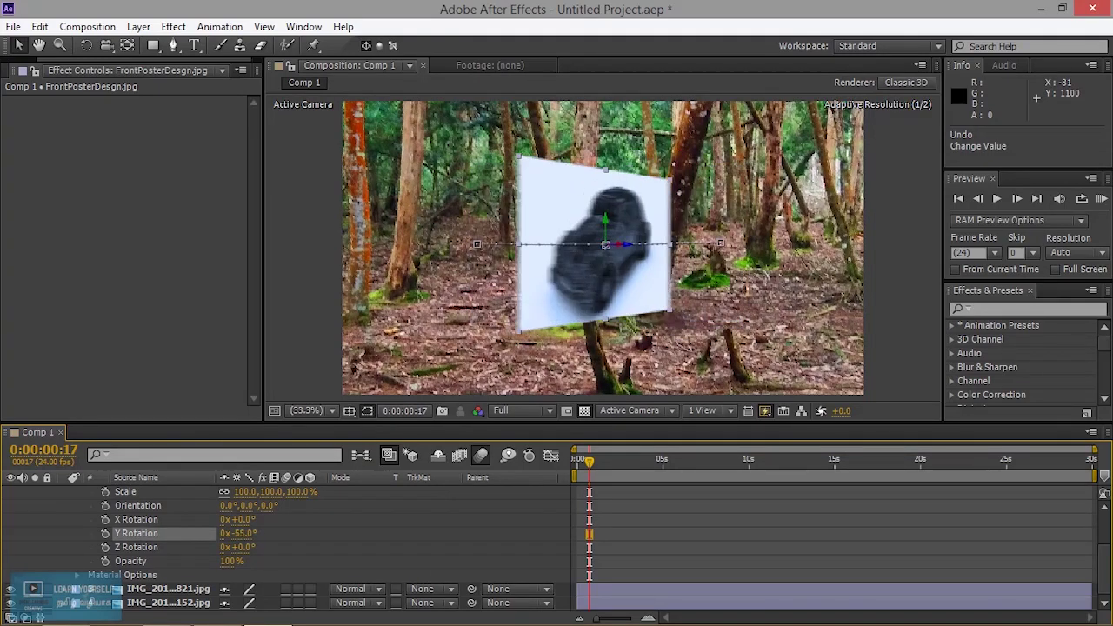
pyautogui.scroll(3, 213, 554)
pyautogui.scroll(2, 168, 535)
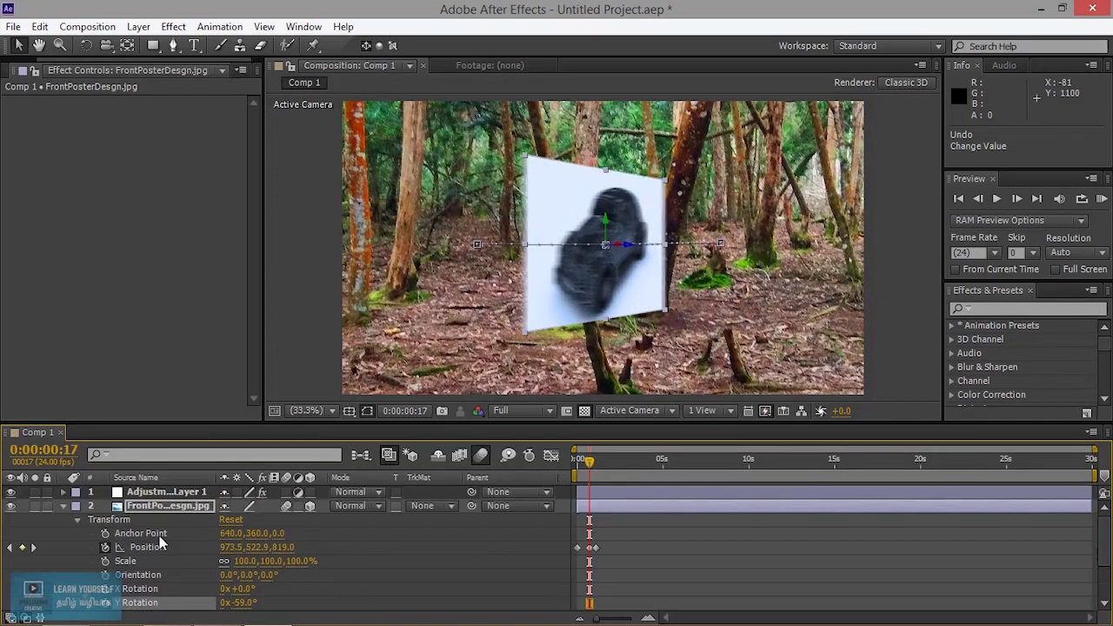
pyautogui.click(62, 508)
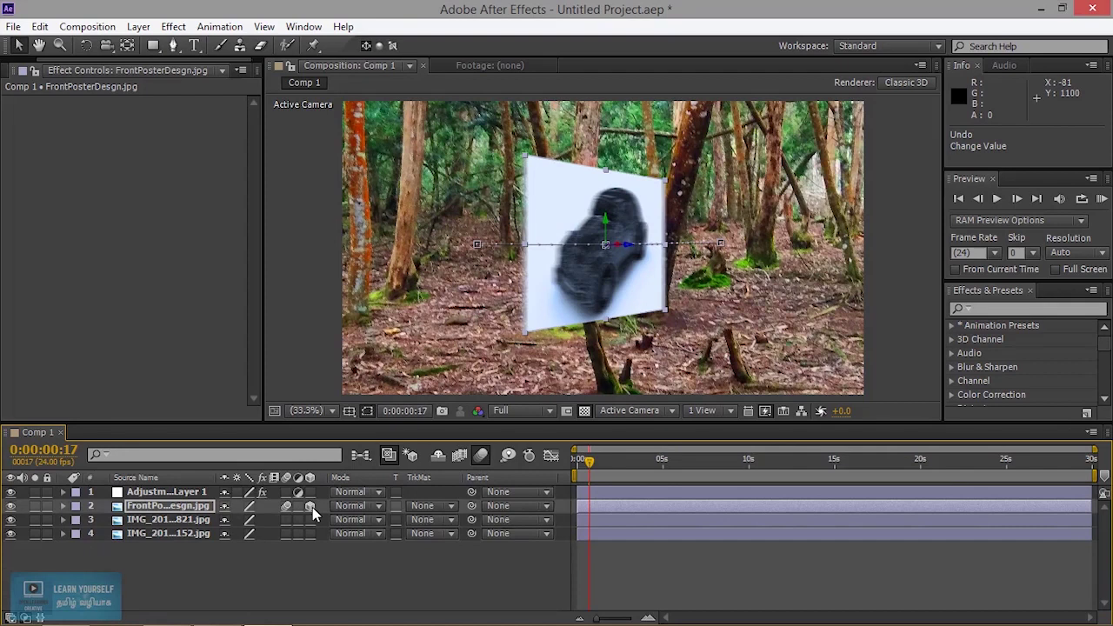
pyautogui.click(361, 493)
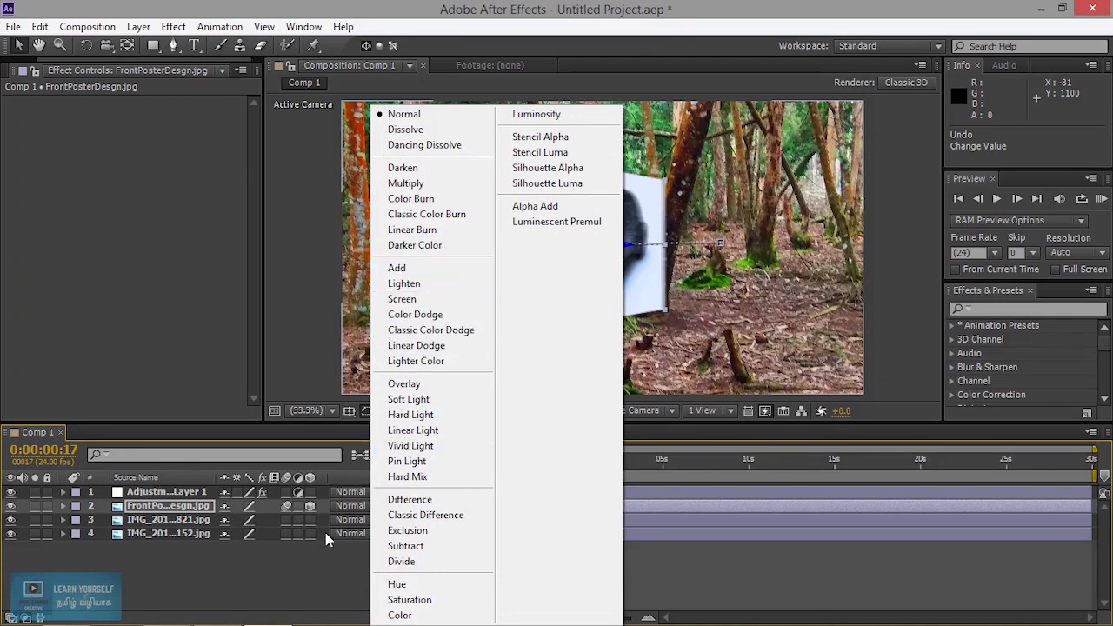
# Make the car poster a flat 2D layer and turn off its motion blur
pyautogui.click(309, 512)
pyautogui.click(306, 504)
pyautogui.click(287, 504)
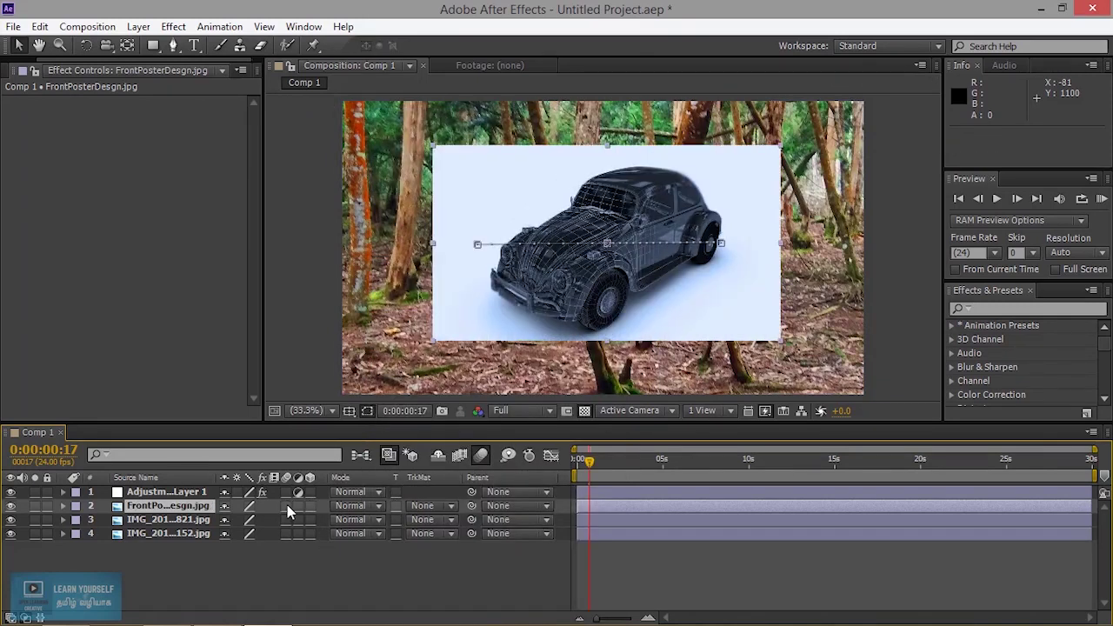
pyautogui.click(300, 493)
pyautogui.click(300, 493)
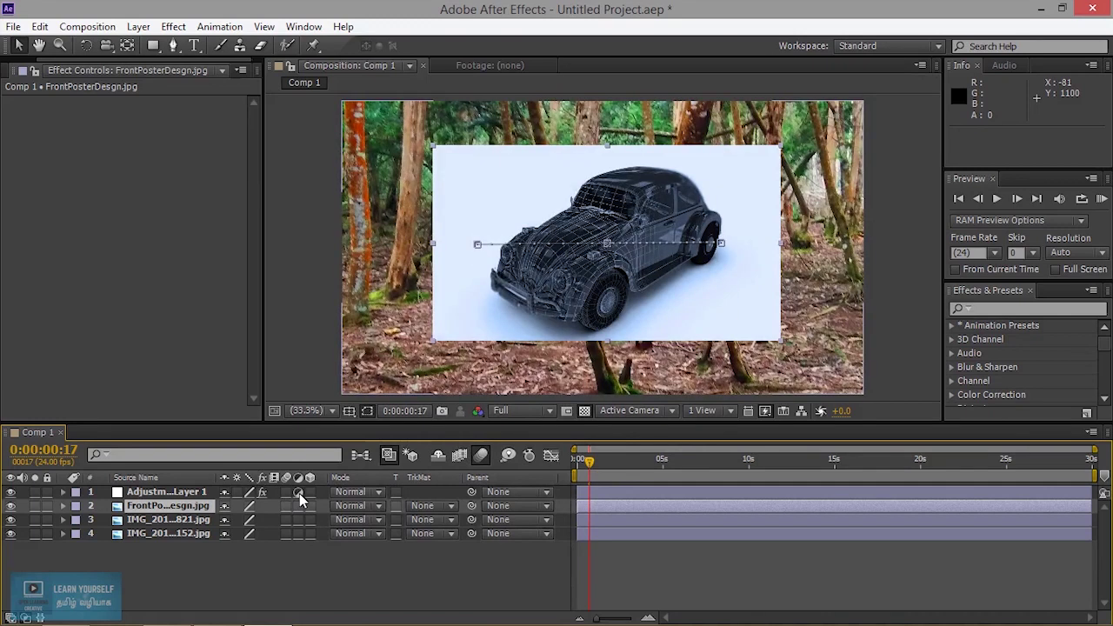
# Try Add and Lighten blend modes on the car poster, settling on Color Dodge
pyautogui.click(359, 507)
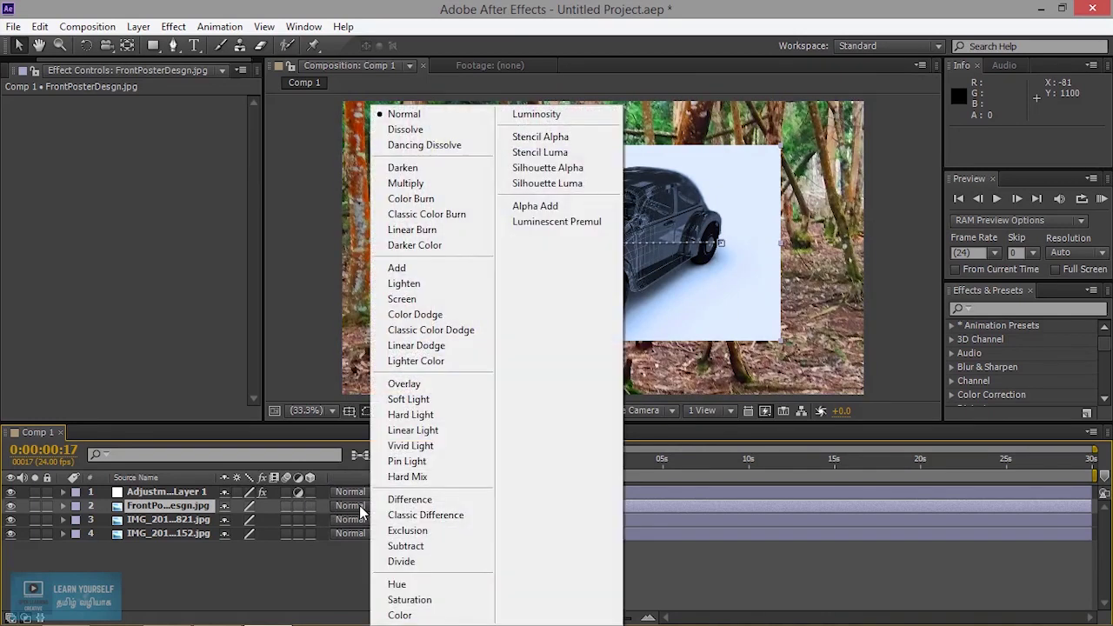
pyautogui.click(418, 268)
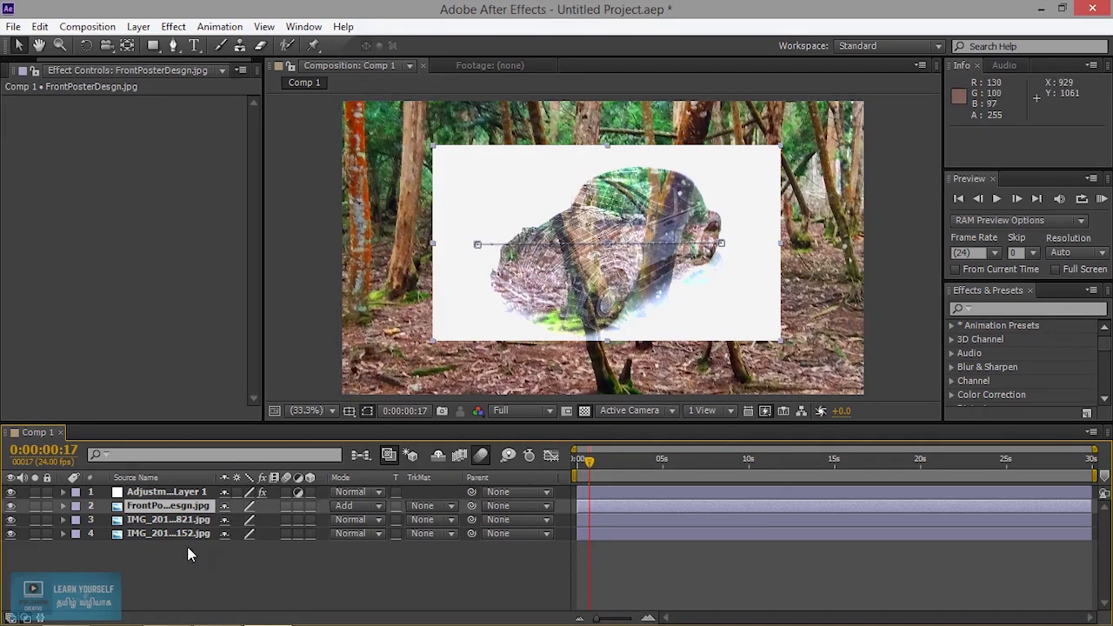
pyautogui.click(356, 509)
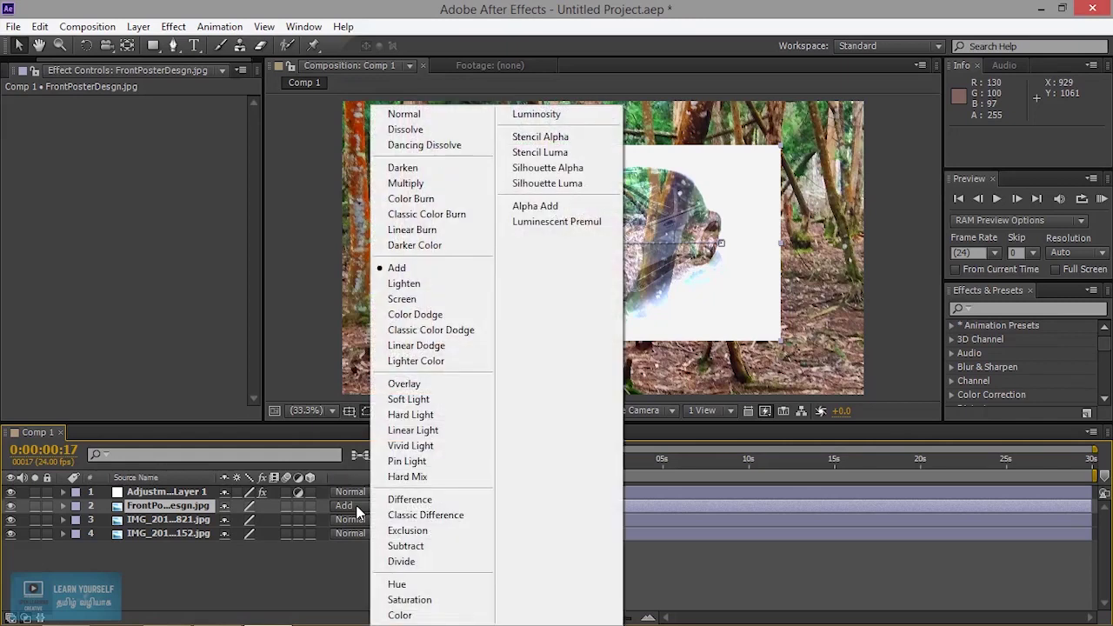
pyautogui.click(427, 282)
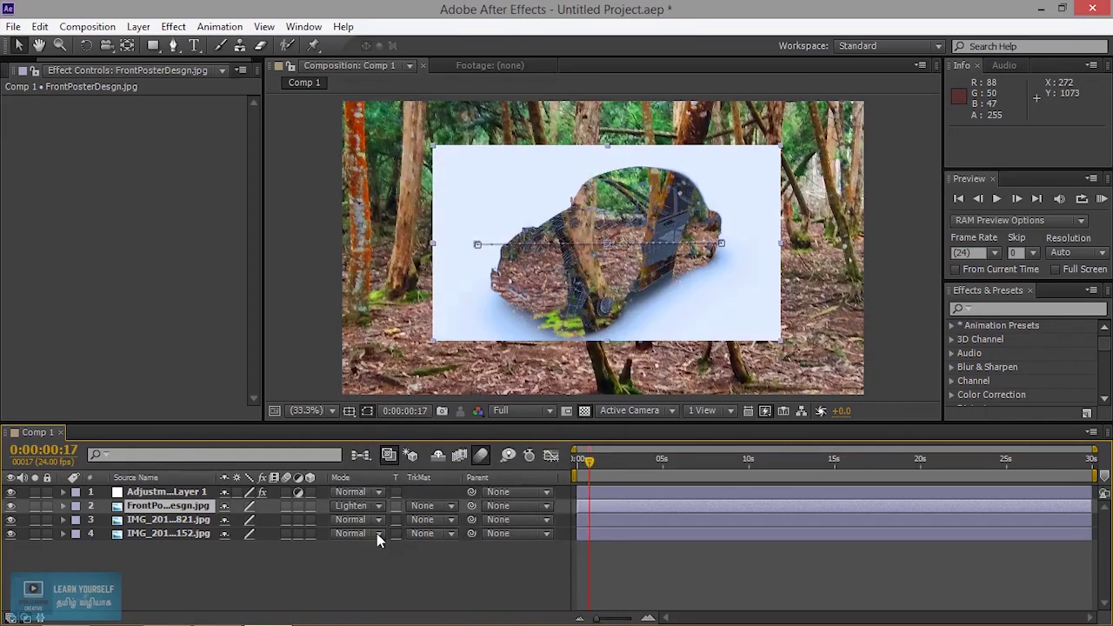
pyautogui.click(362, 513)
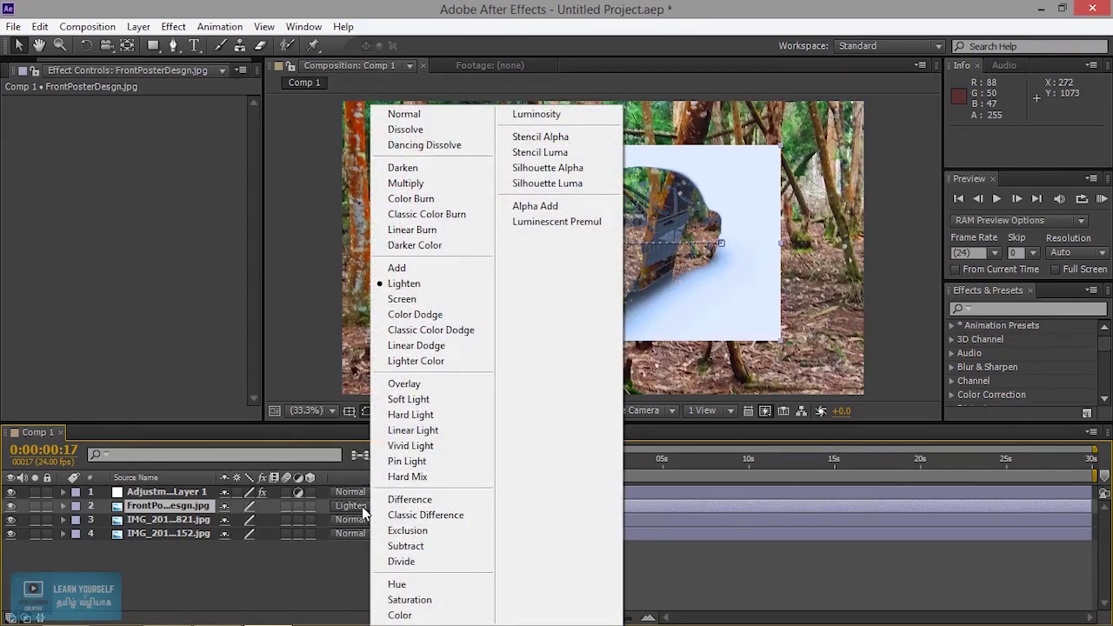
pyautogui.click(427, 313)
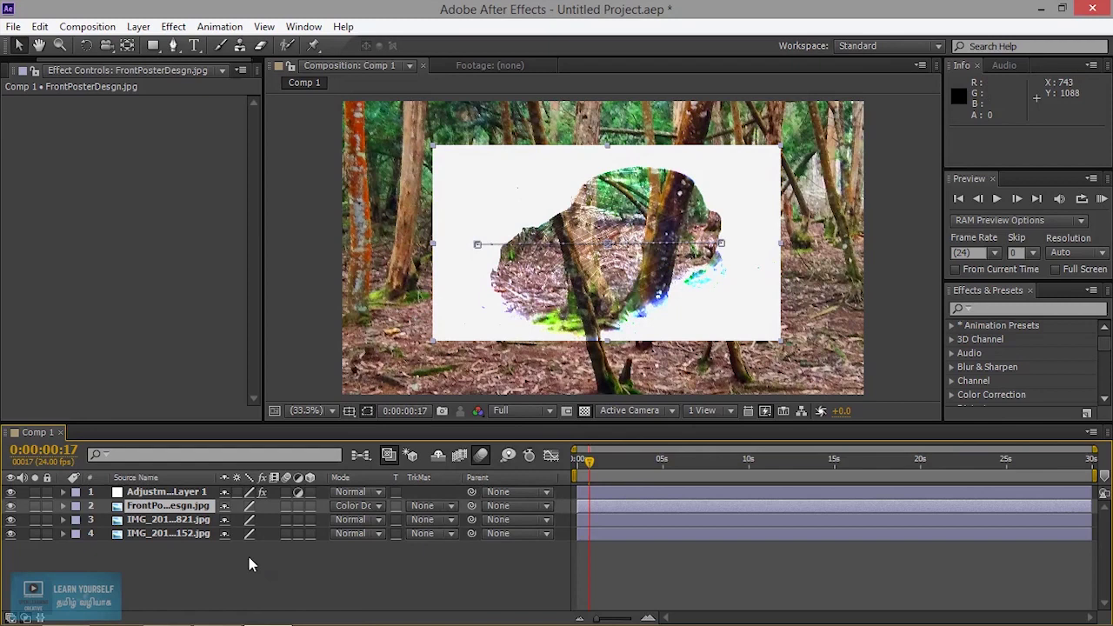
pyautogui.click(502, 493)
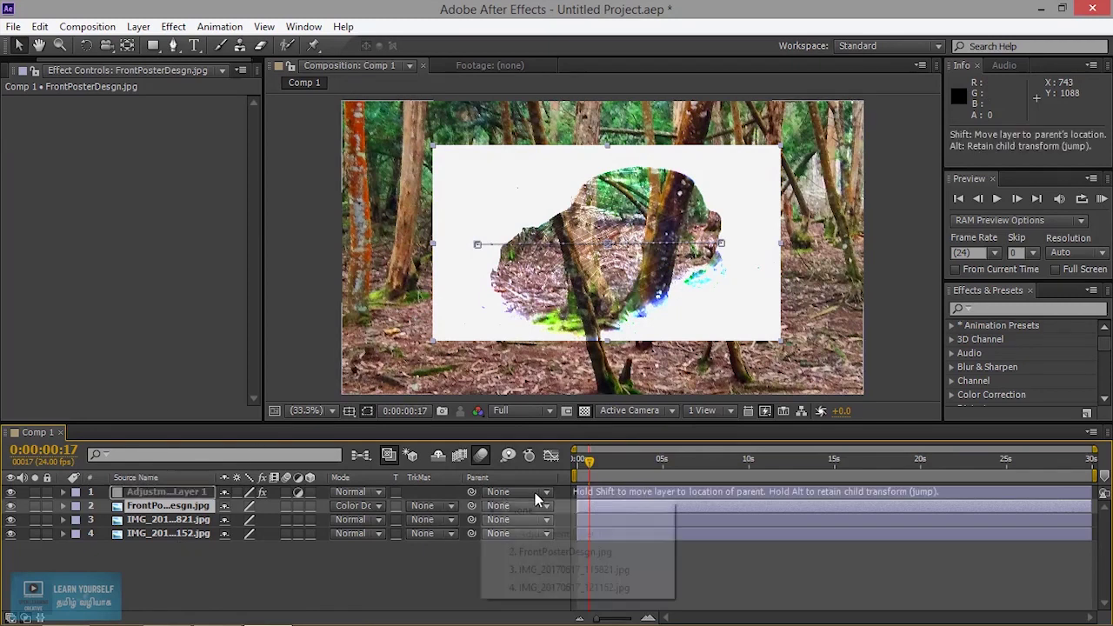
pyautogui.click(421, 590)
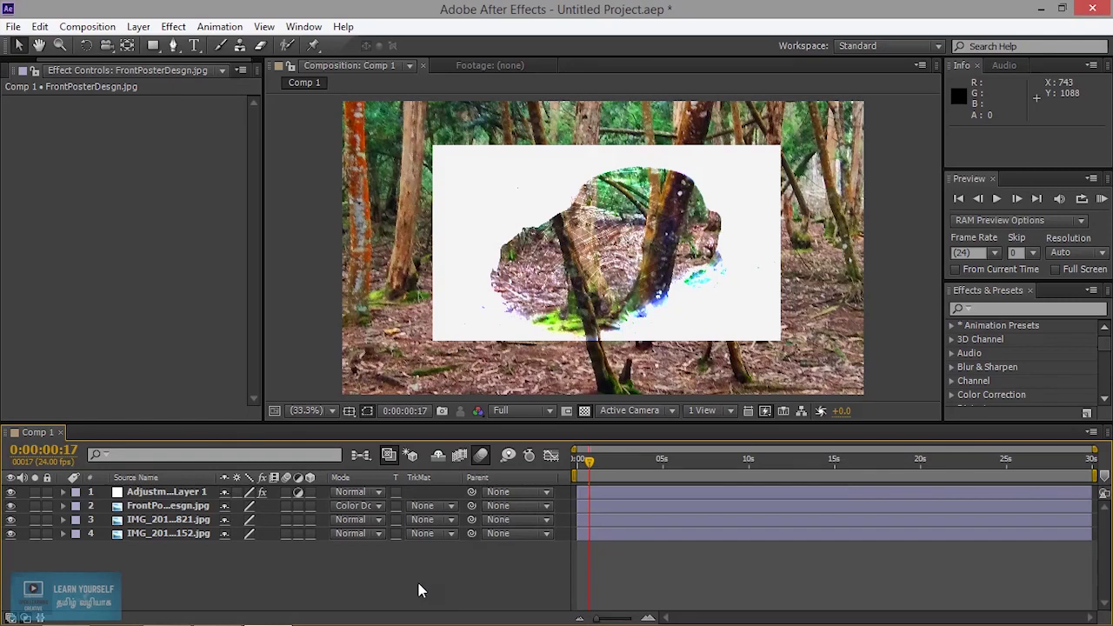